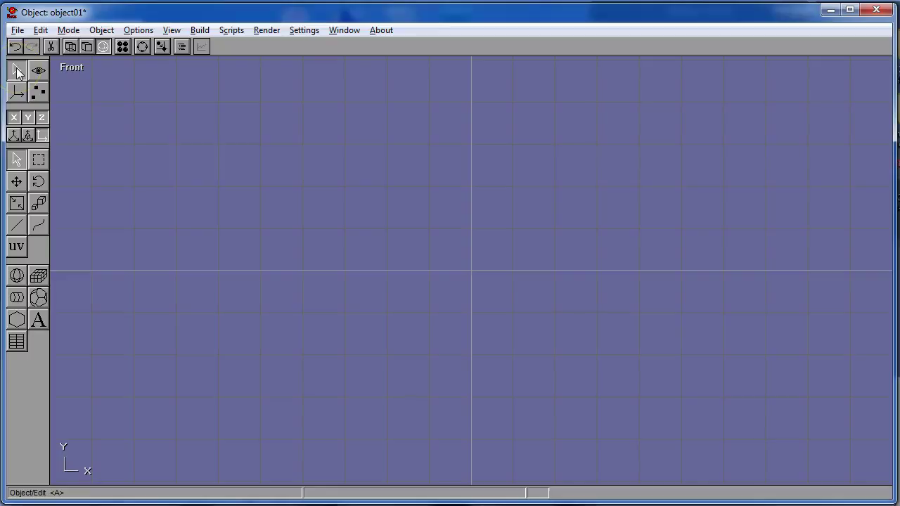
Add a sphere about 27 units in diameter to the upper left of the origin and name it Earth
click(17, 276)
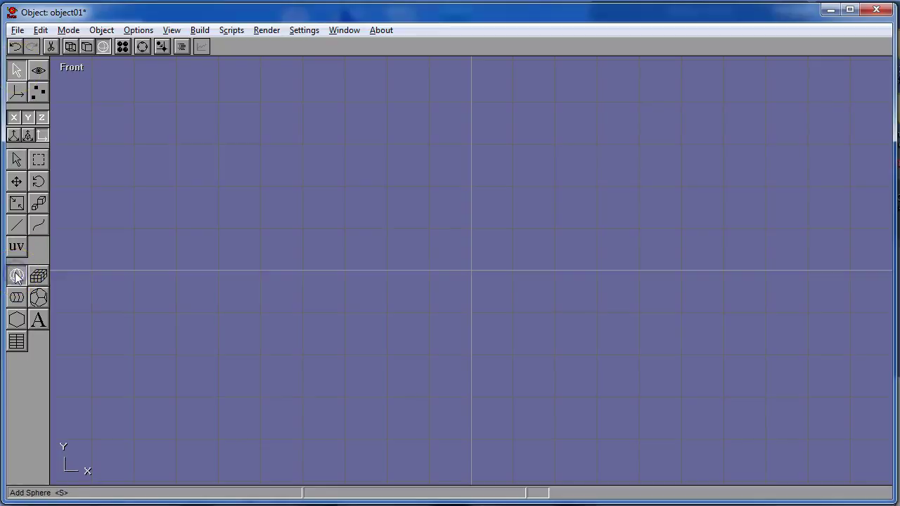
drag(405, 194, 455, 223)
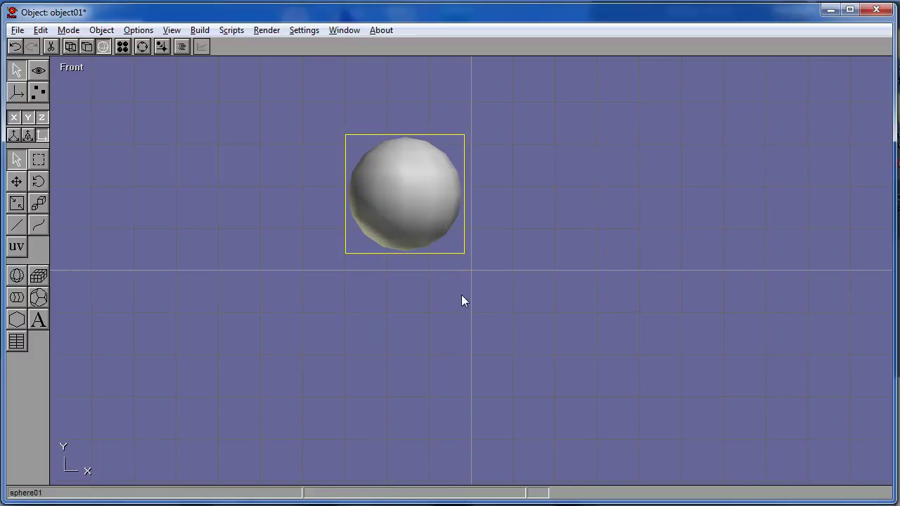
click(16, 160)
click(412, 176)
double_click(404, 190)
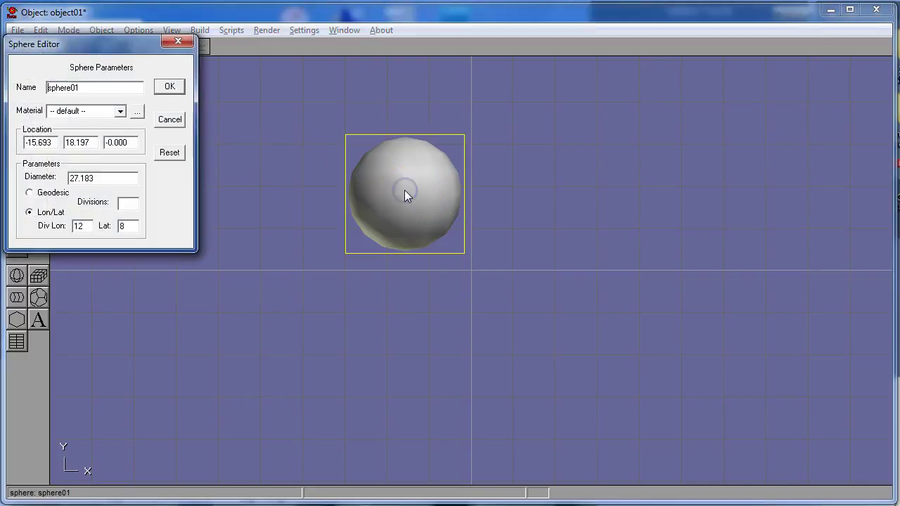
double_click(82, 87)
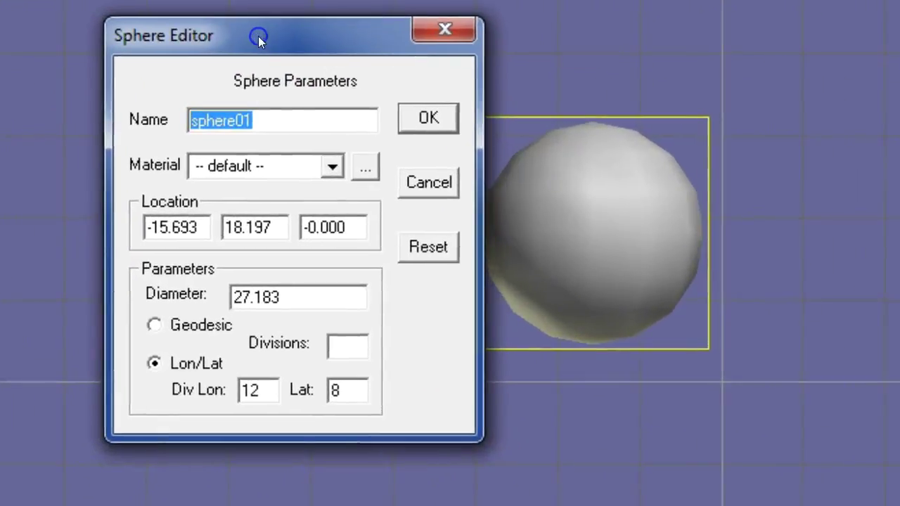
text(Earth)
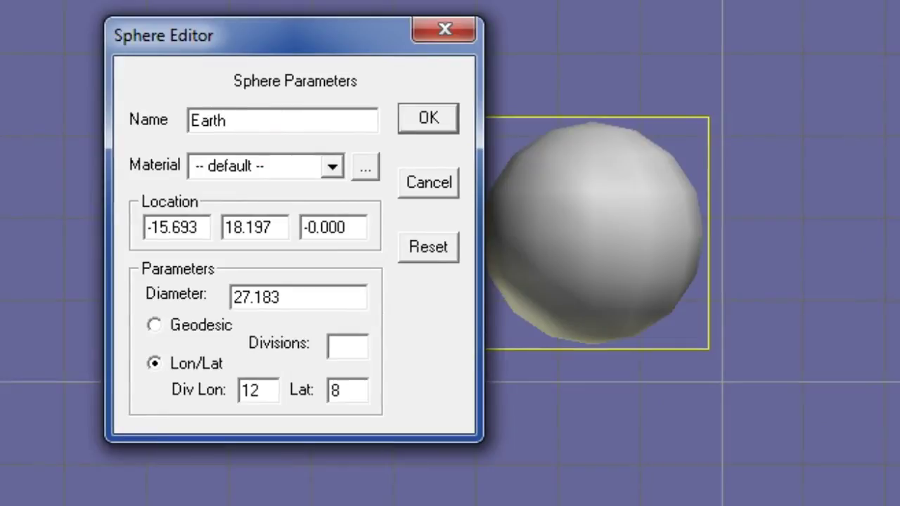
Set the Earth sphere's location to 0, 0, 0
key(Tab)
key(Tab)
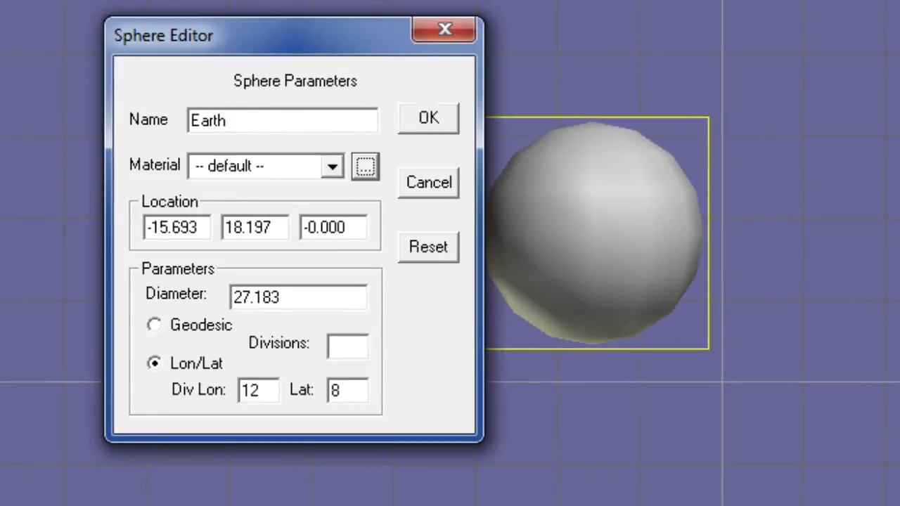
key(Tab)
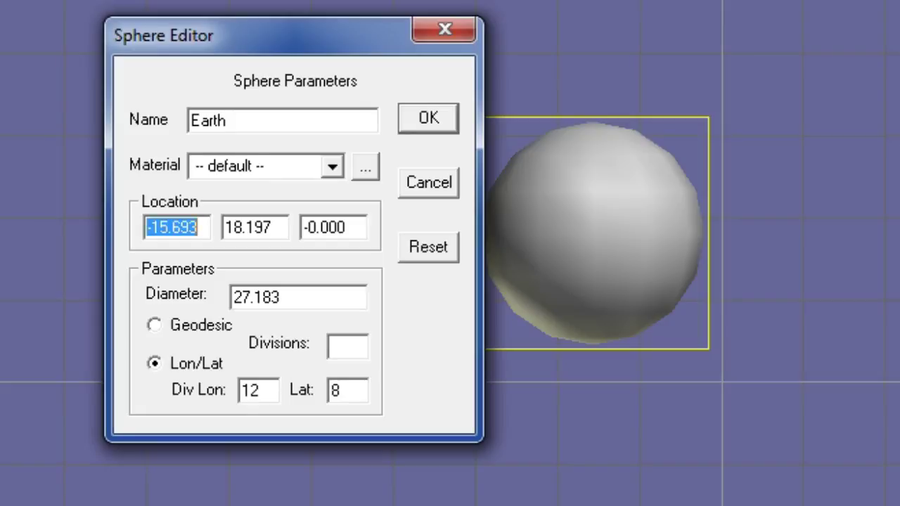
text(0)
key(Tab)
text(0)
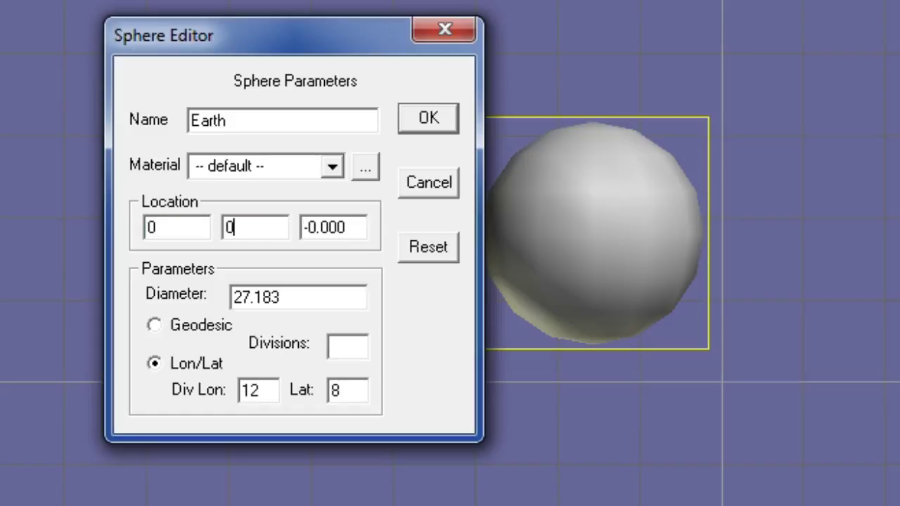
key(Tab)
text(0)
key(Return)
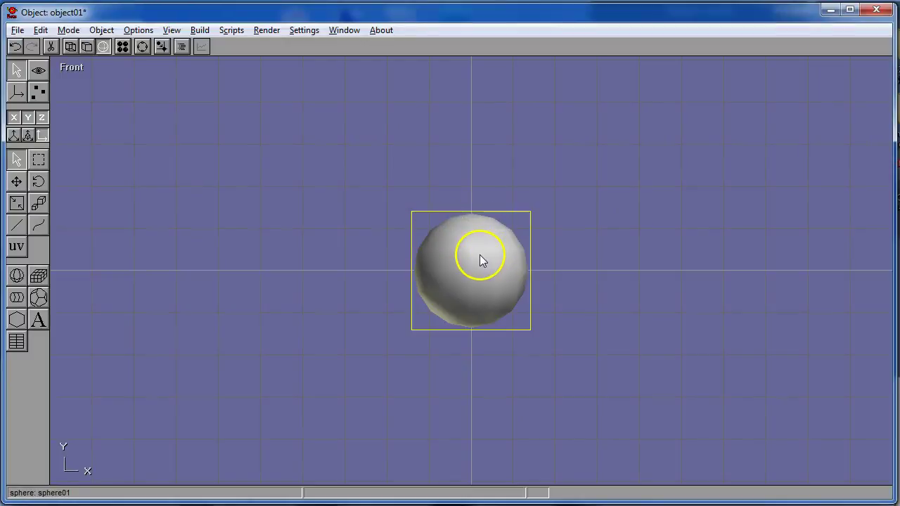
Check Earth's real diameter in the Google results in Chrome and set the Earth sphere's diameter to 12.7
key(alt+Tab)
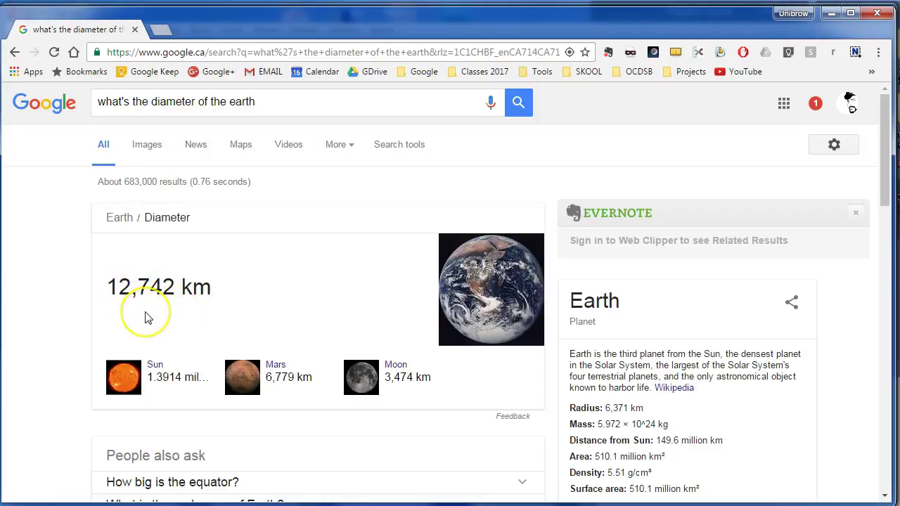
key(alt+Tab)
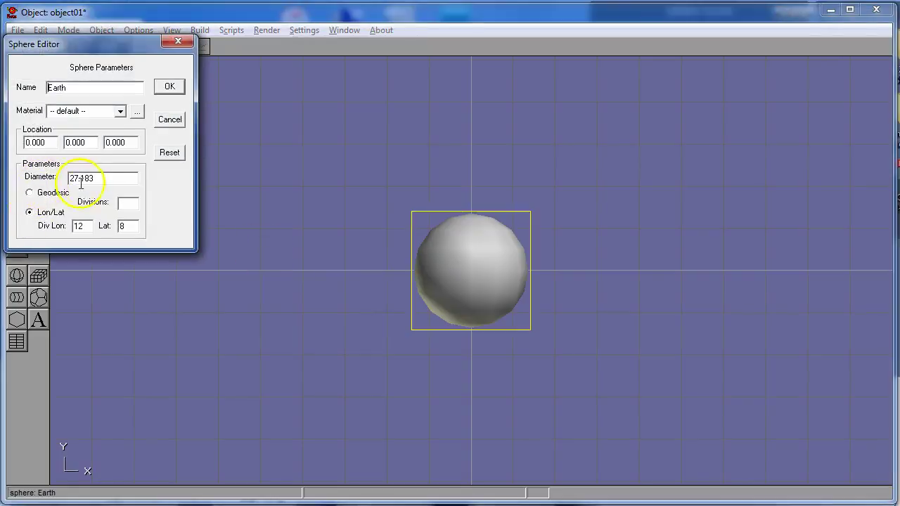
click(96, 180)
drag(97, 180, 54, 178)
text(12.7)
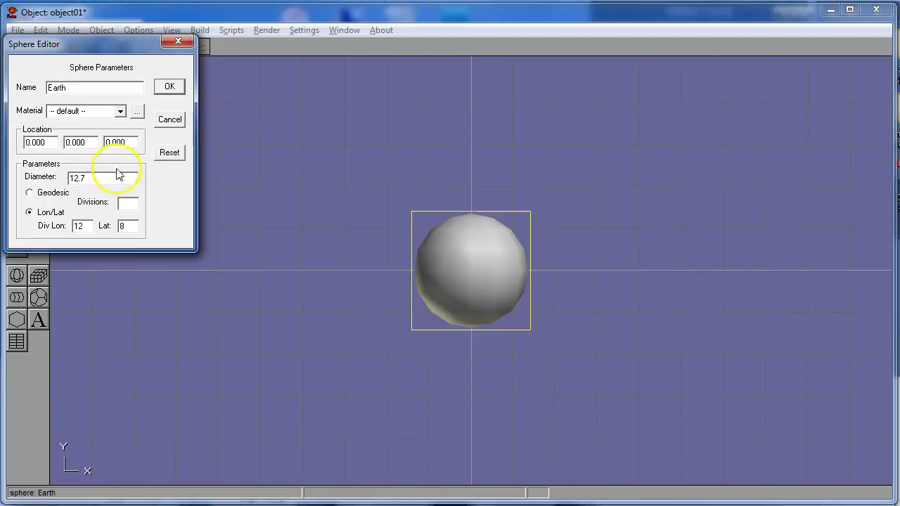
click(168, 87)
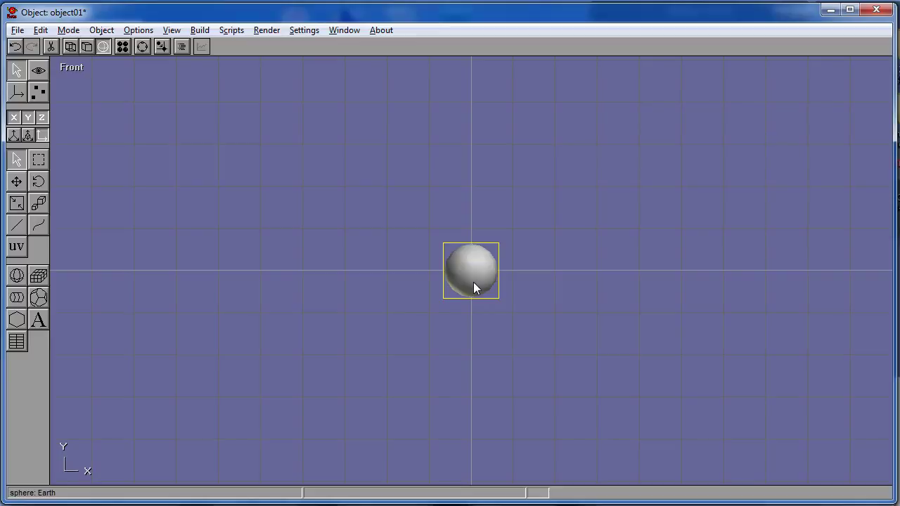
Fit the view to the Earth sphere and use Arc Rotate to zoom out until the whole sphere is in view
key(f)
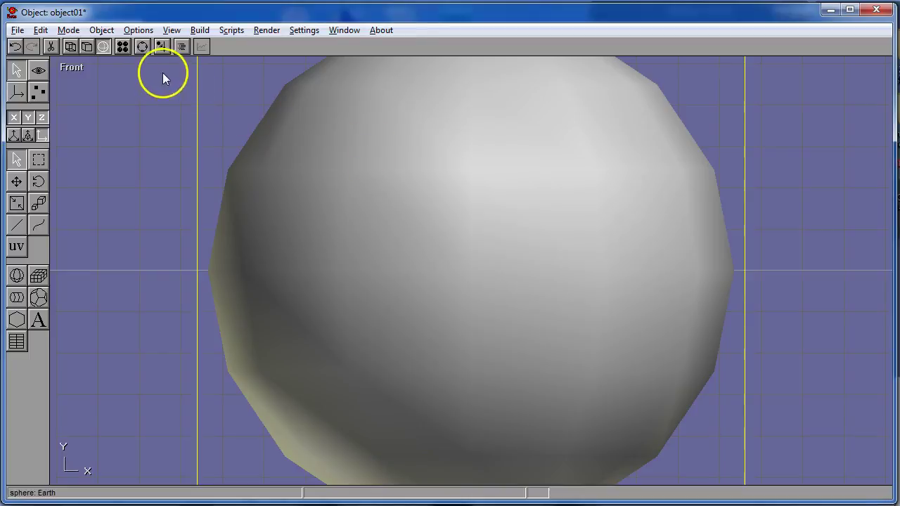
click(144, 47)
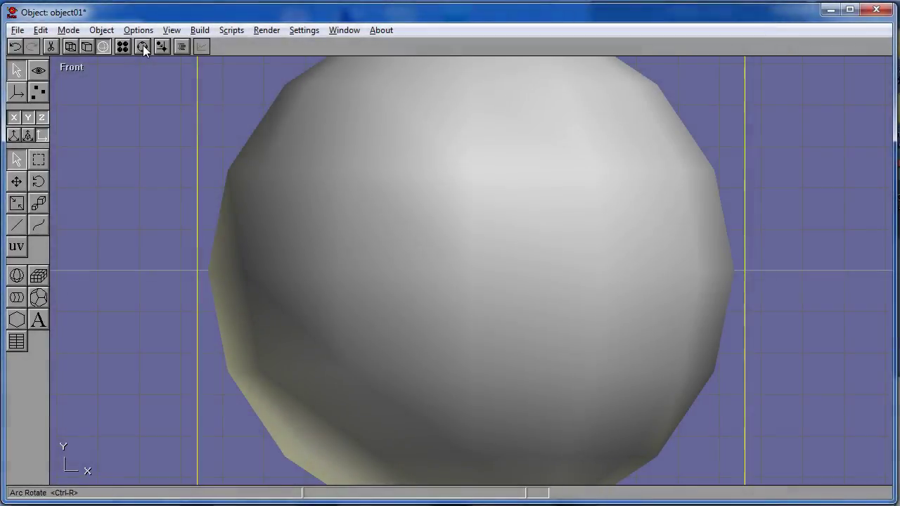
click(143, 46)
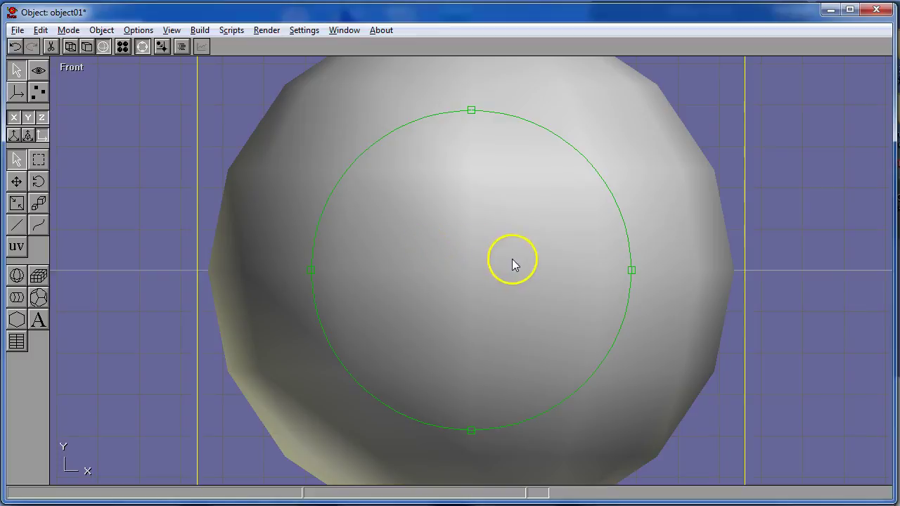
mouse_move(521, 271)
mouse_down()
mouse_move(371, 269)
mouse_move(438, 267)
mouse_move(418, 268)
mouse_up()
drag(478, 271, 530, 264)
drag(415, 266, 532, 265)
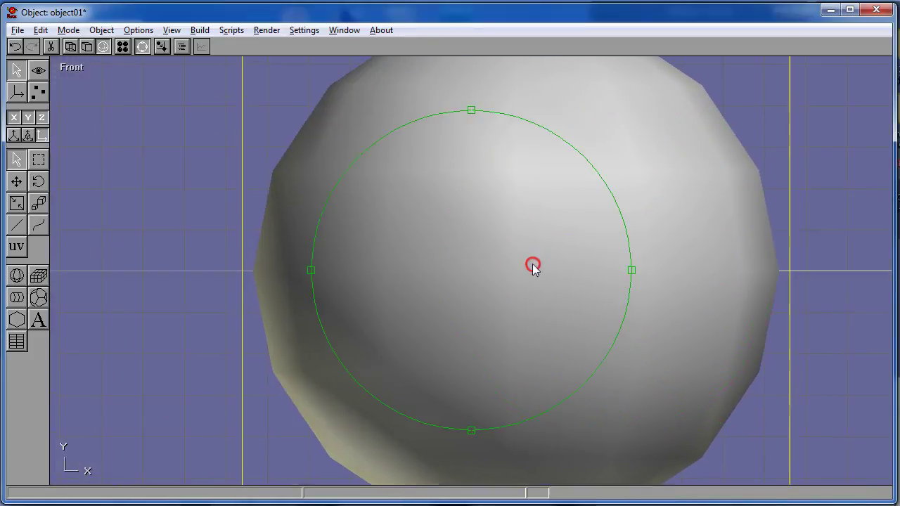
drag(446, 267, 365, 271)
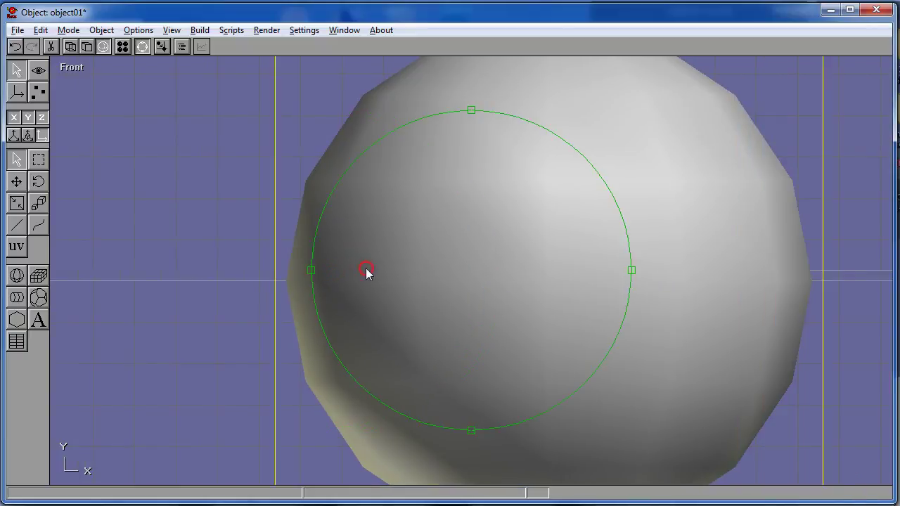
drag(518, 286, 434, 286)
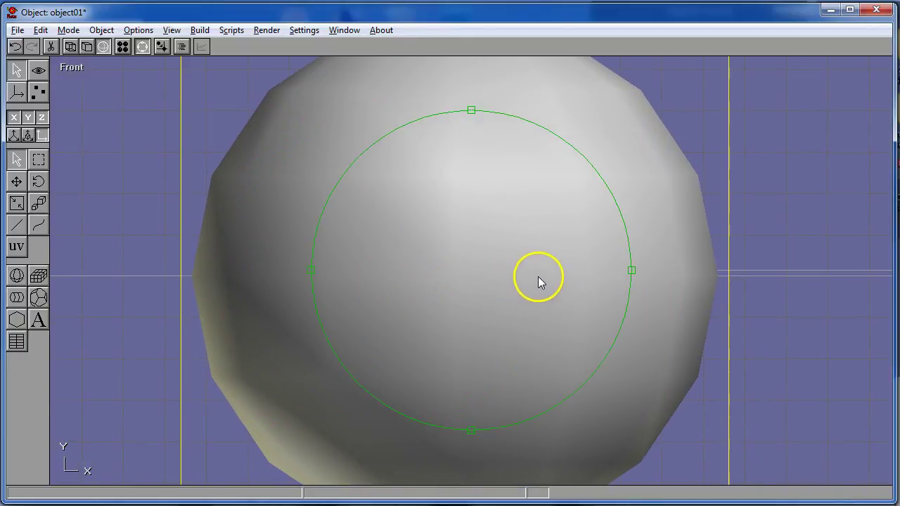
right_drag(538, 277, 357, 281)
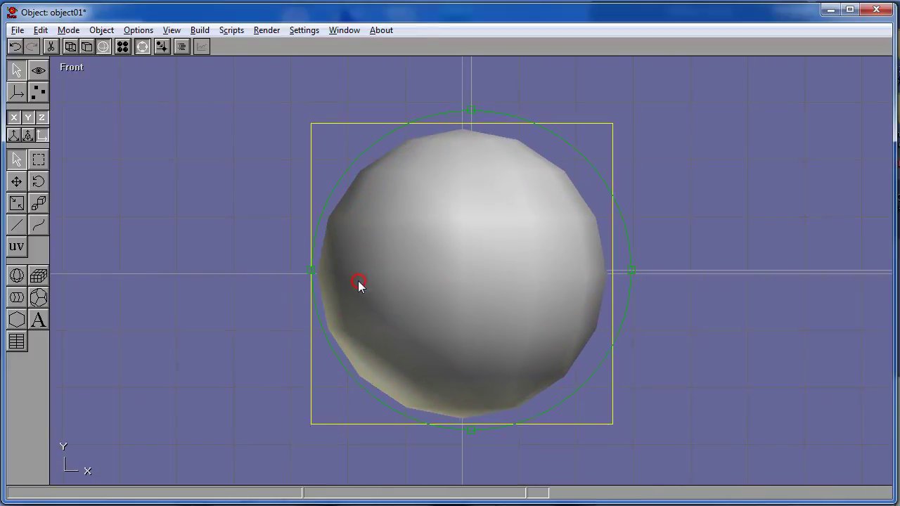
right_drag(516, 275, 394, 279)
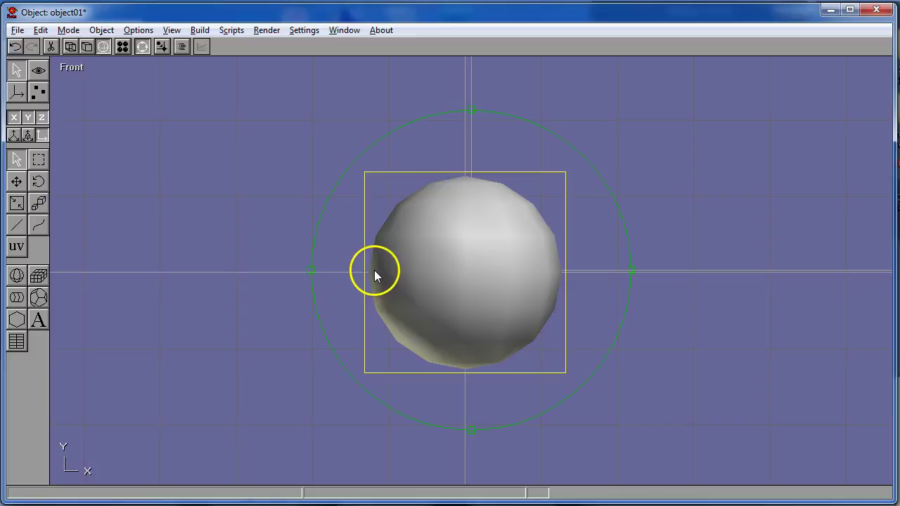
mouse_move(374, 272)
right_down()
mouse_move(549, 267)
mouse_move(391, 271)
mouse_move(503, 272)
mouse_move(455, 272)
right_up()
click(447, 268)
click(514, 391)
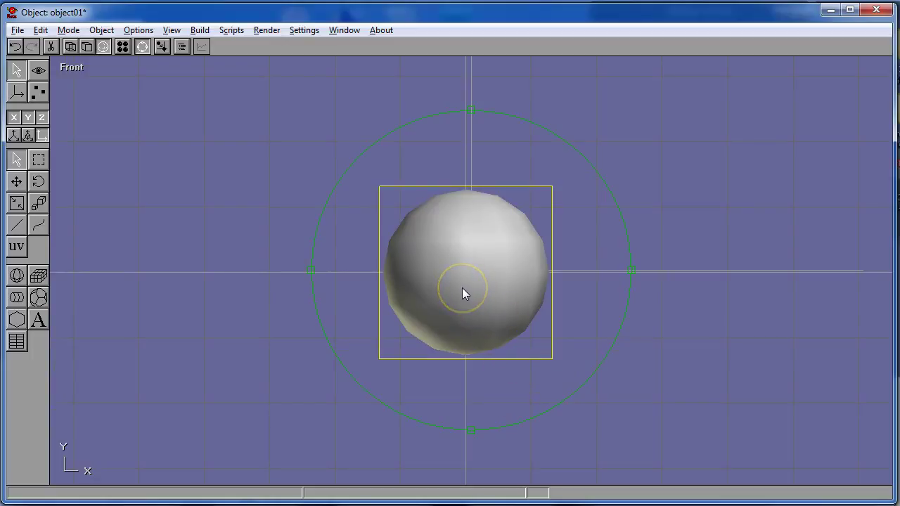
Orbit around the Earth sphere, examine it from the left, right, top and front, and leave Arc Rotate
drag(446, 272, 472, 293)
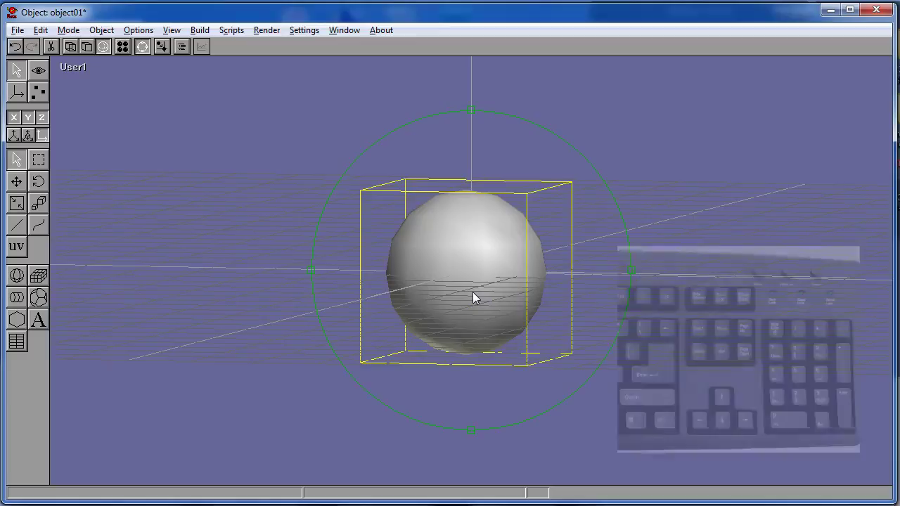
key(KP_5)
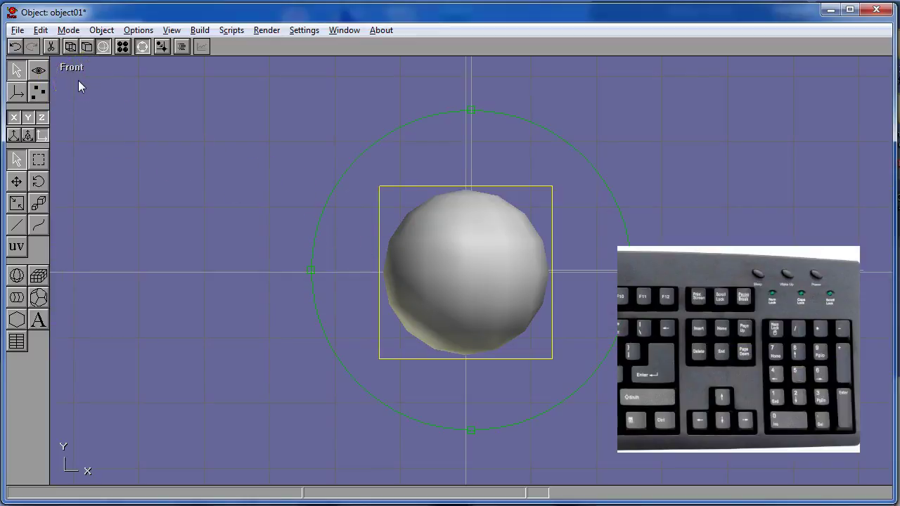
key(KP_4)
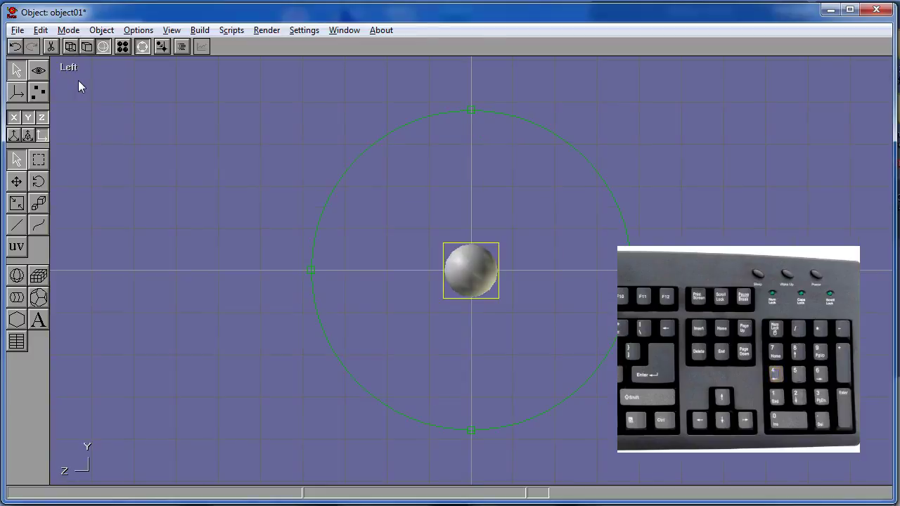
key(KP_6)
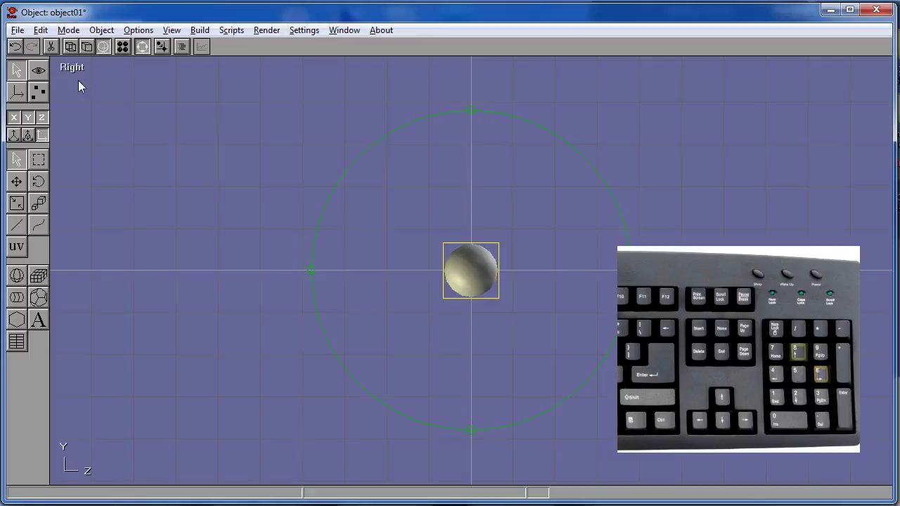
key(KP_8)
key(KP_5)
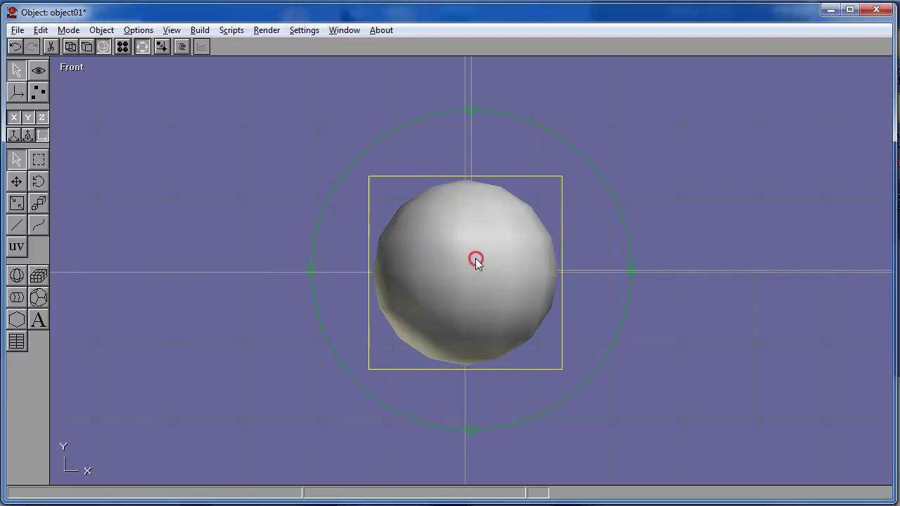
drag(476, 260, 403, 268)
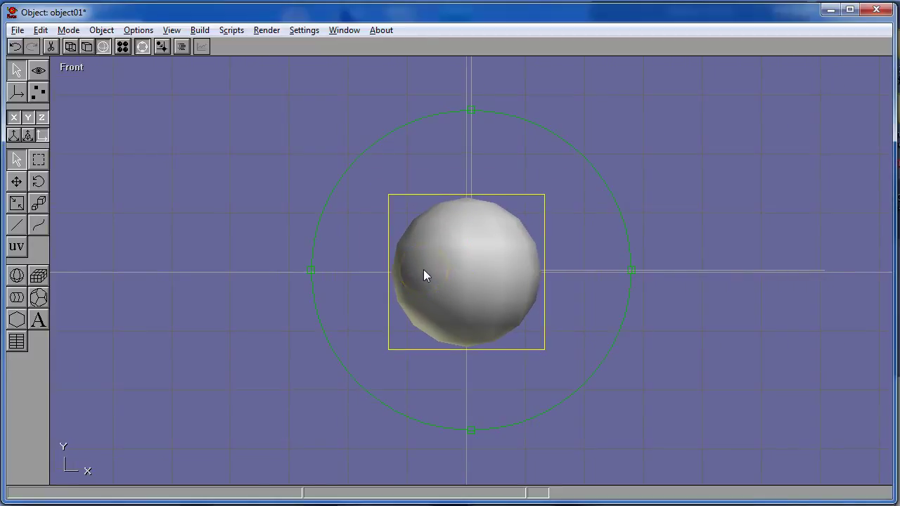
key(ctrl+r)
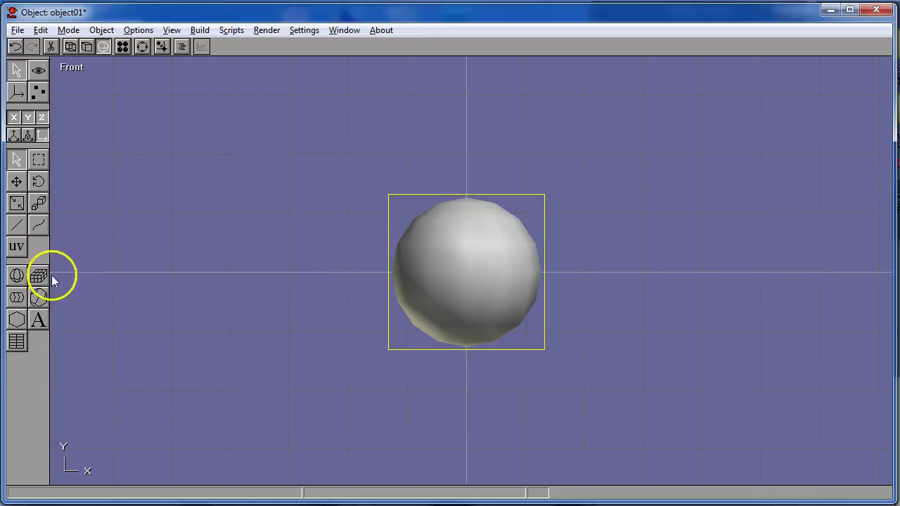
Add a second, smaller sphere centred at about (8.2, 9.38, 0), to the upper right of Earth
click(18, 275)
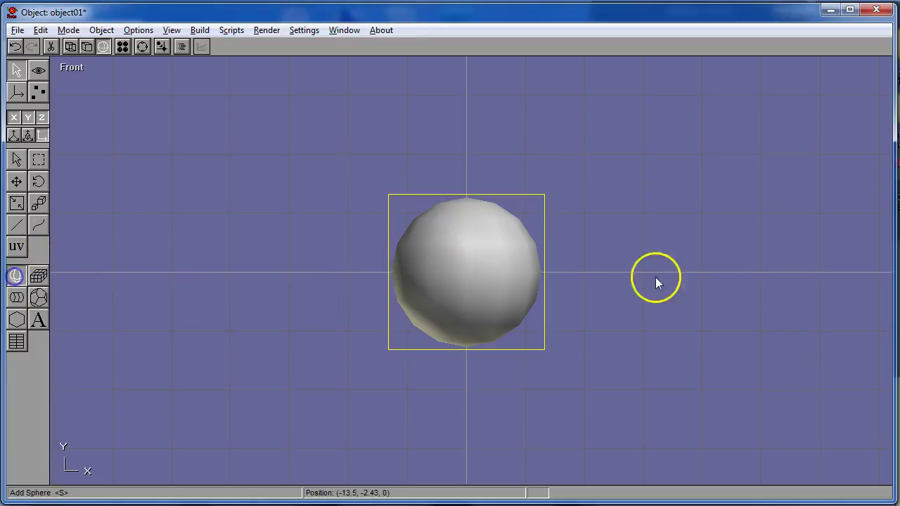
click(564, 162)
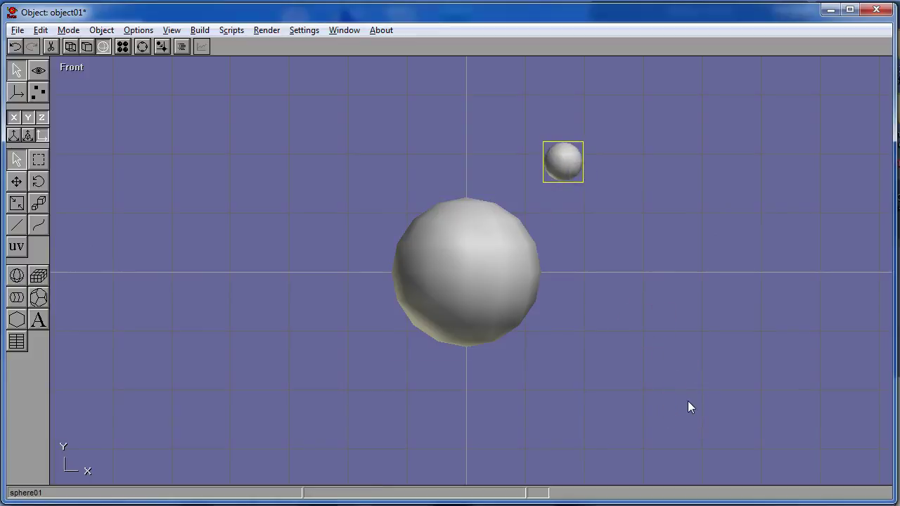
click(567, 159)
Switch to Chrome and search Google for "what's the diameter of the moon"
key(alt+Tab)
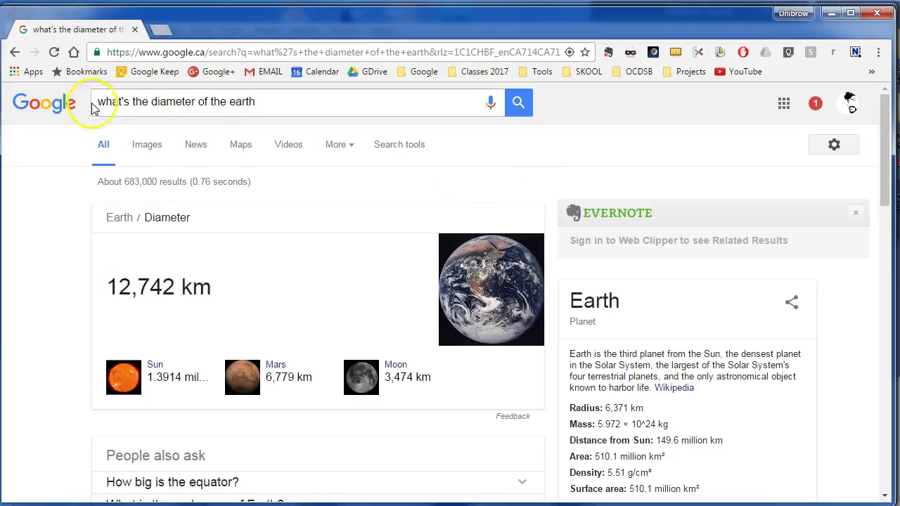
double_click(241, 102)
text(moon)
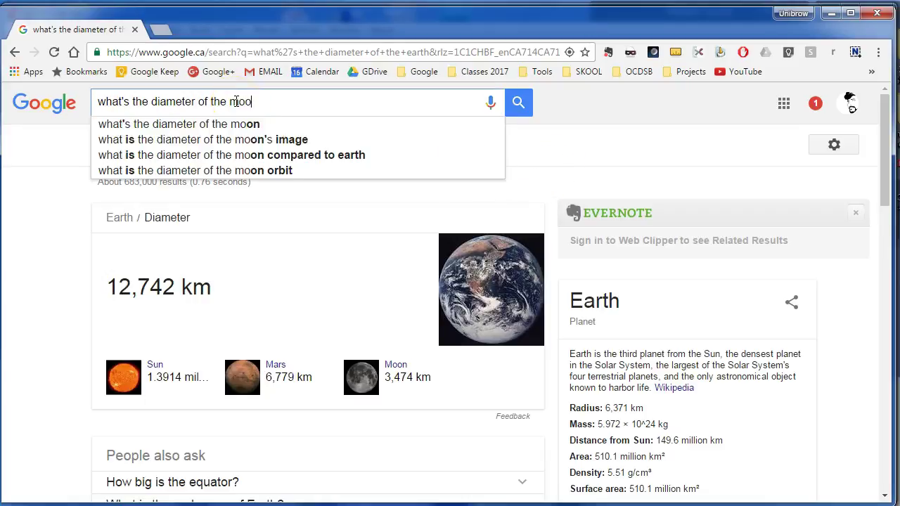
key(Return)
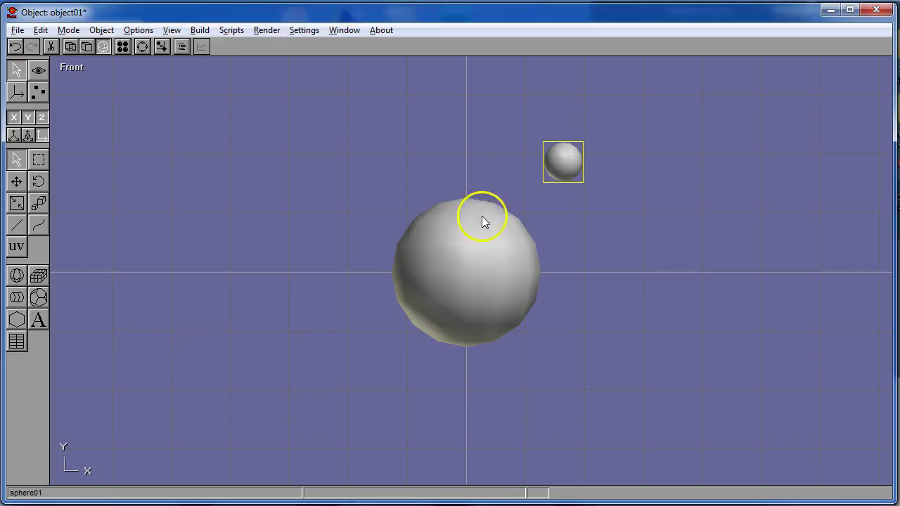
Set the diameter of the small Moon sphere to 3.5 and deselect it
double_click(572, 161)
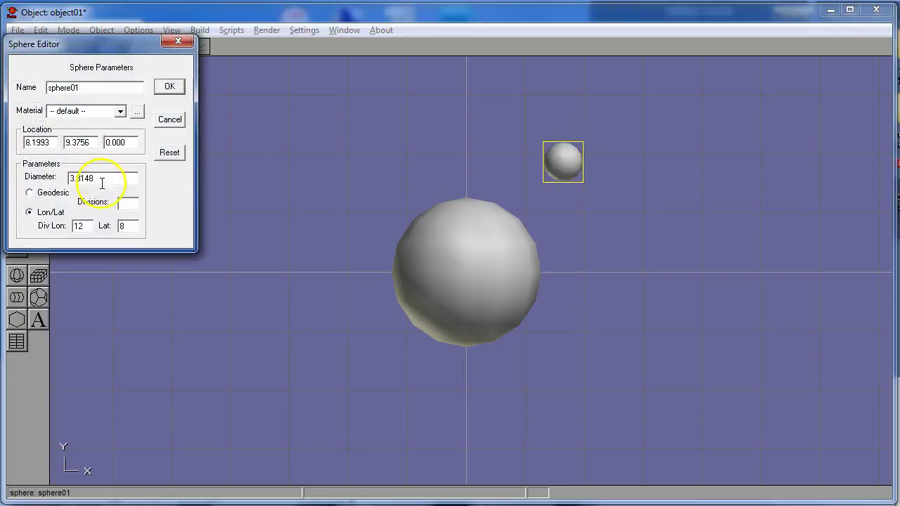
drag(110, 180, 22, 175)
text(3.5)
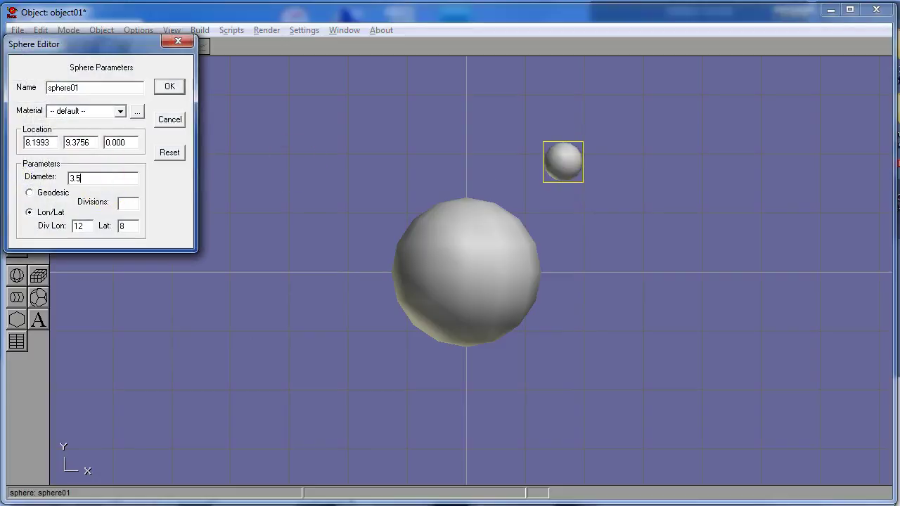
key(Return)
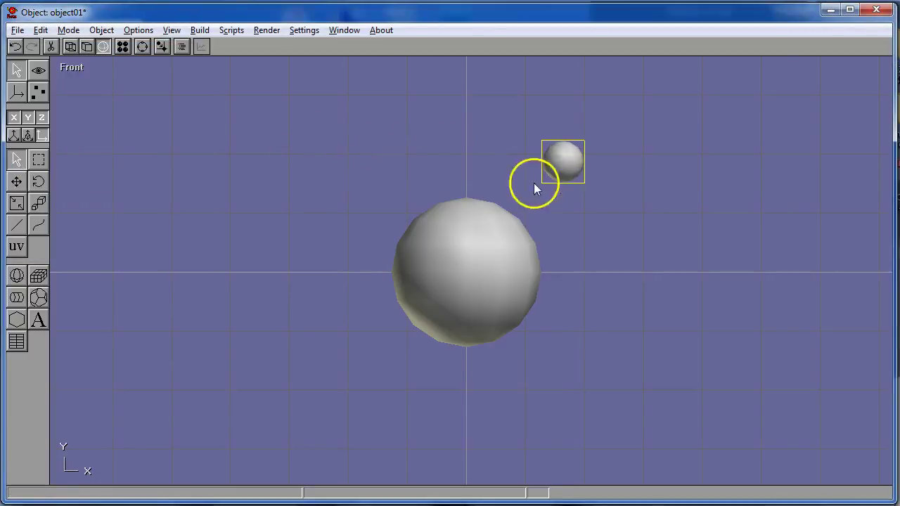
click(436, 156)
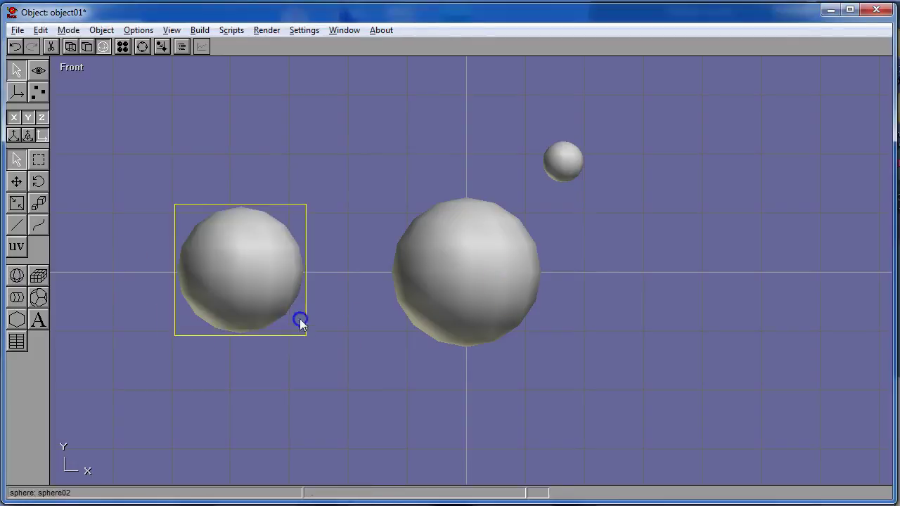
Set the Y location of the large sphere left of Earth to 0 and its diameter to 12.1
double_click(301, 321)
double_click(64, 141)
text(0.195)
key(Return)
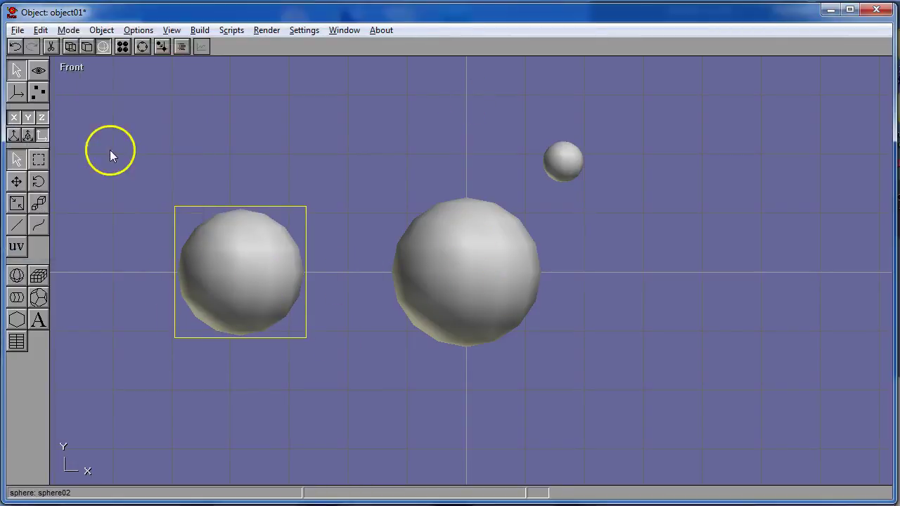
double_click(252, 283)
double_click(79, 178)
text(12.1)
key(Return)
Add a sphere at the far left at about X -32.4, named Mercury, with Y location 0 and diameter 4.9
click(17, 276)
drag(85, 273, 126, 307)
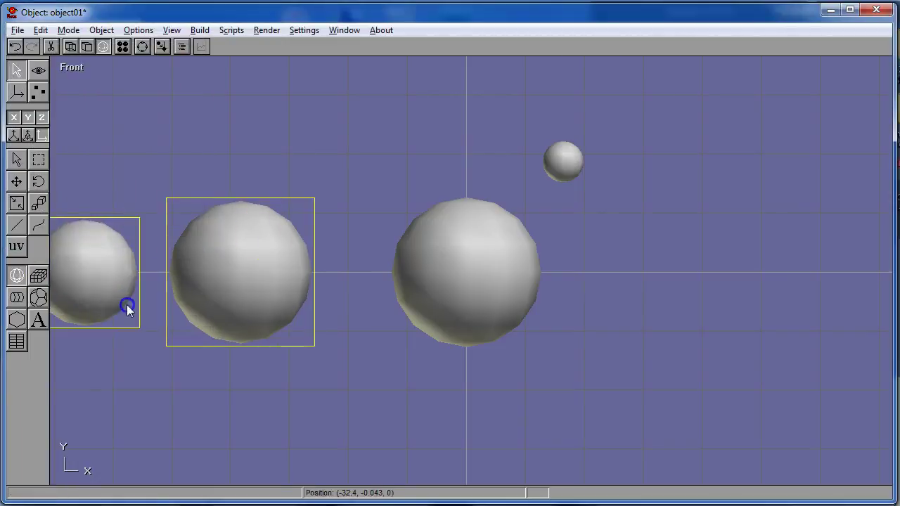
double_click(127, 306)
text(Mercury)
key(Tab)
key(Tab)
key(Tab)
key(Tab)
text(0)
key(Tab)
key(Tab)
text(4.9)
key(Return)
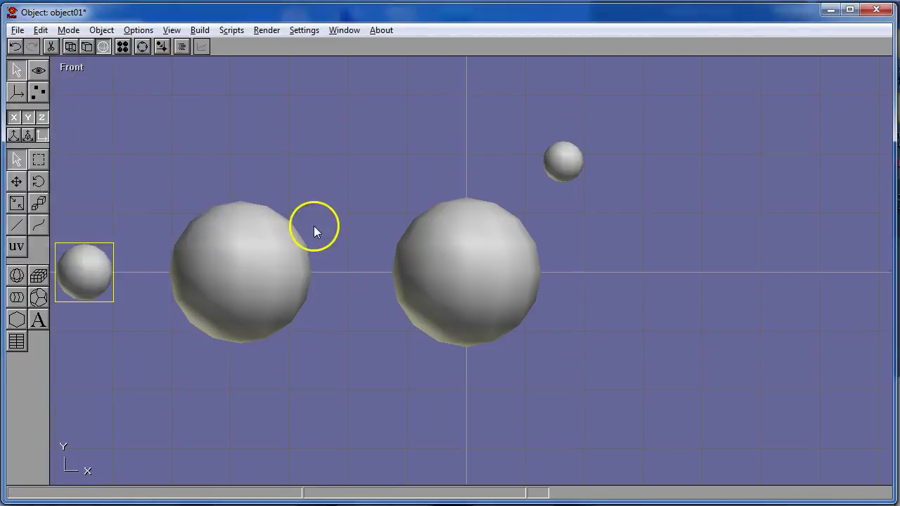
Name the 12.1 diameter sphere Venus and the small sphere above and right of Earth Moon
double_click(249, 265)
text(Venus)
key(Return)
double_click(563, 161)
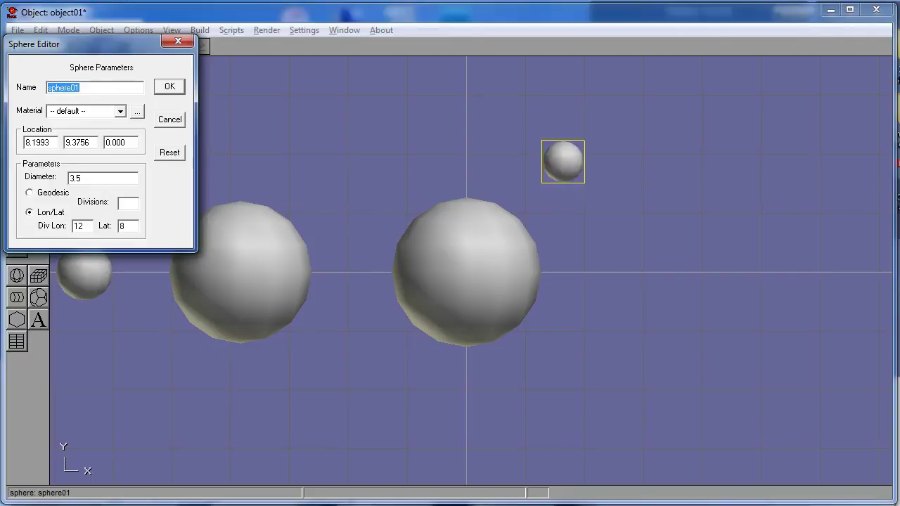
key(Return)
Add a sphere to the right of Earth at about X 19.8, named Mars, with Y location 0 and diameter 6.8
click(17, 275)
drag(698, 272, 723, 291)
double_click(723, 291)
text(Mars)
key(Tab)
key(Tab)
key(Tab)
key(Tab)
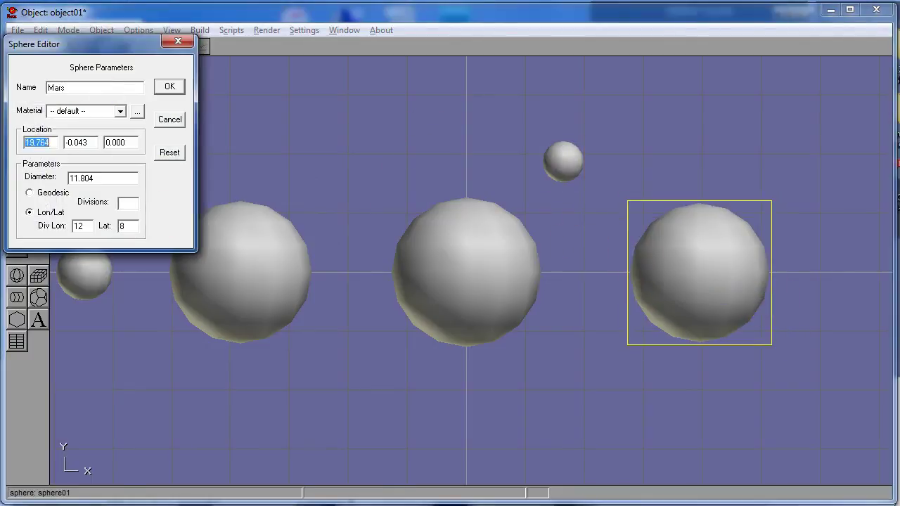
text(0)
key(Tab)
key(Tab)
key(Tab)
key(Tab)
key(Tab)
text(6.8)
key(Return)
click(169, 125)
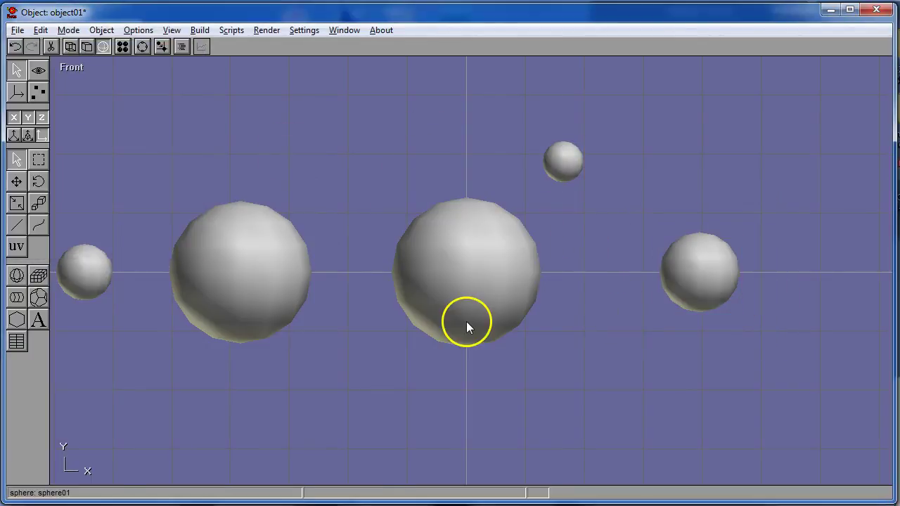
Add a large sphere well to the right of Mars, about 91.6 in diameter and centred at about X 221.7
ctrl+middle_drag(593, 305, 270, 302)
ctrl+middle_drag(662, 310, 411, 286)
ctrl+middle_drag(576, 287, 497, 285)
ctrl+right_drag(541, 283, 267, 283)
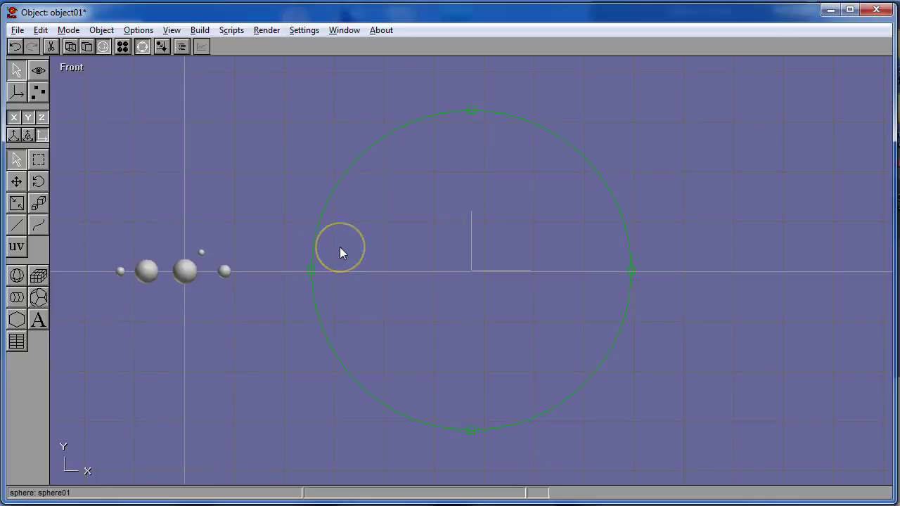
key(ctrl+r)
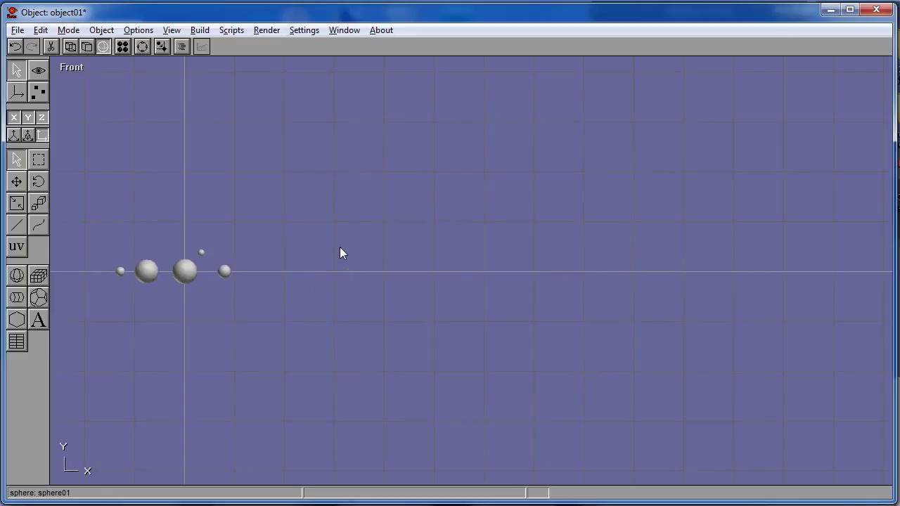
click(16, 275)
drag(628, 279, 682, 346)
Name the new large sphere Jupiter and set its Y location to 0 and its diameter to 142.8
click(643, 292)
double_click(645, 292)
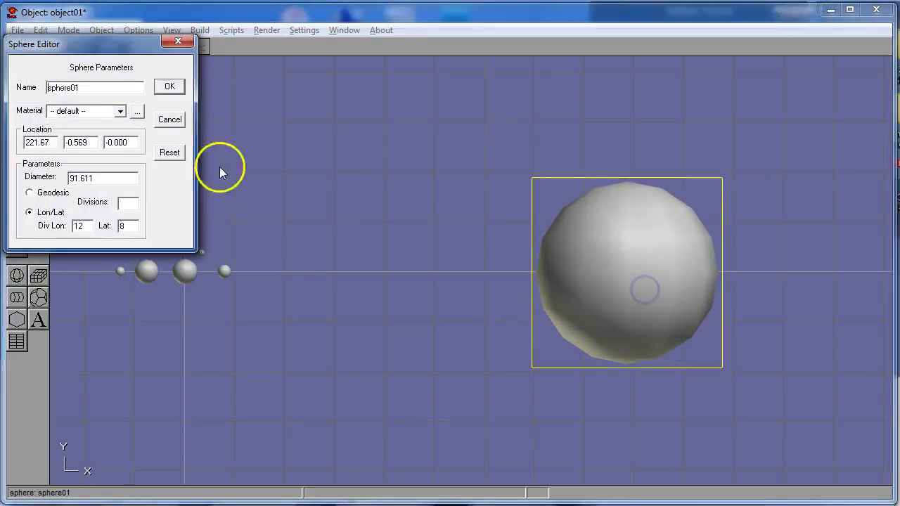
double_click(70, 88)
text(Jup)
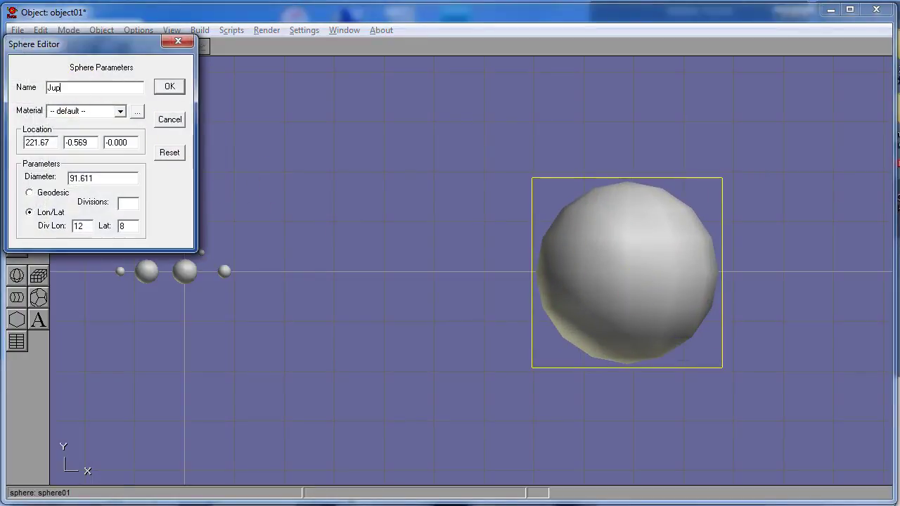
key(Tab)
key(Tab)
key(Tab)
key(Tab)
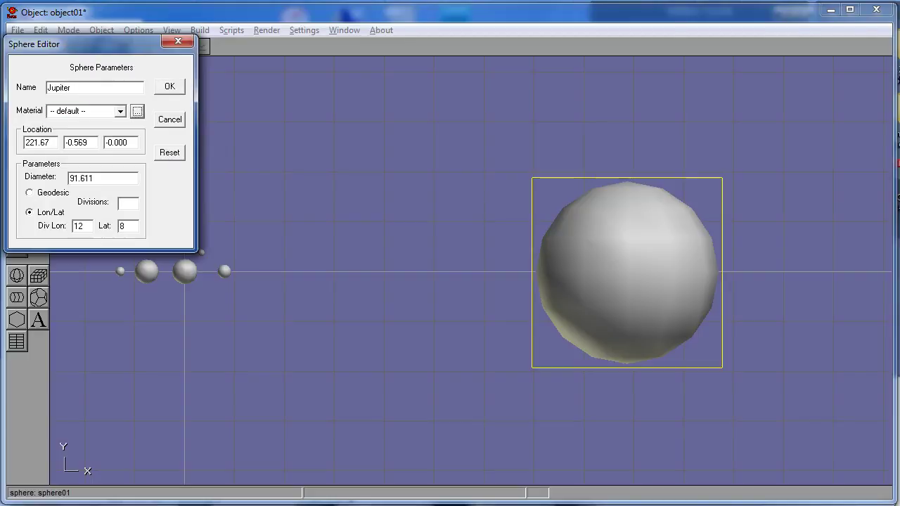
key(Tab)
key(Tab)
key(Tab)
key(Tab)
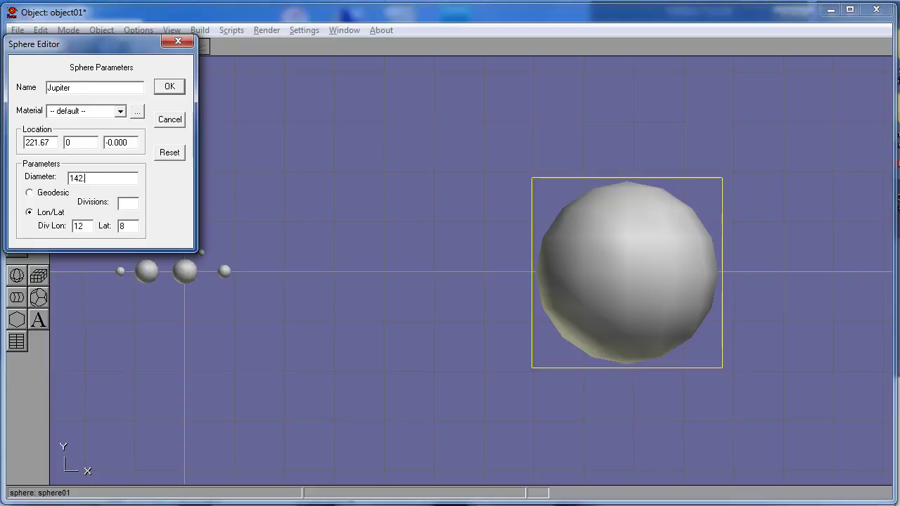
key(Return)
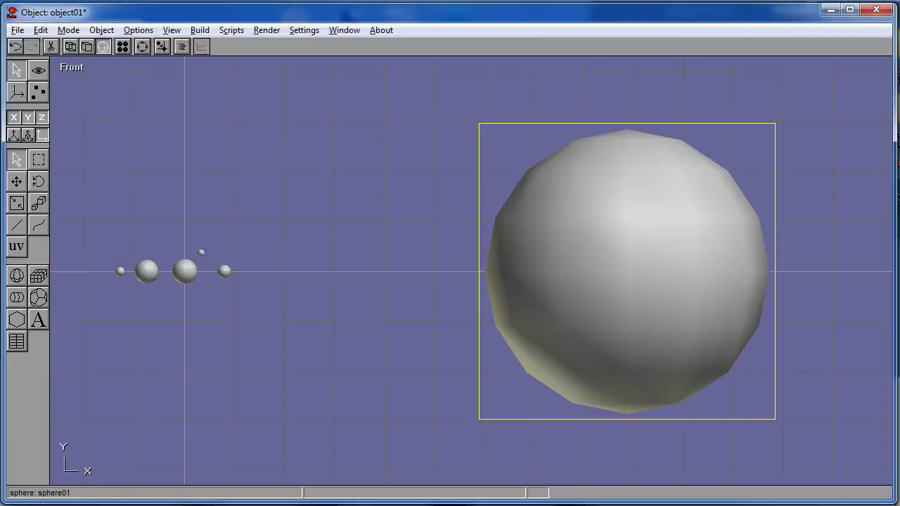
Move Jupiter left towards Mars, to about (105, 0.35, 0)
key(m)
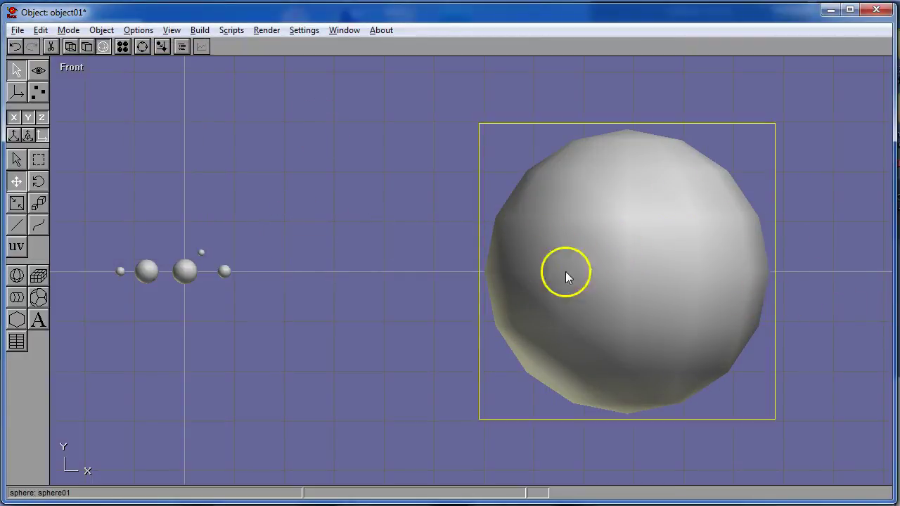
click(16, 160)
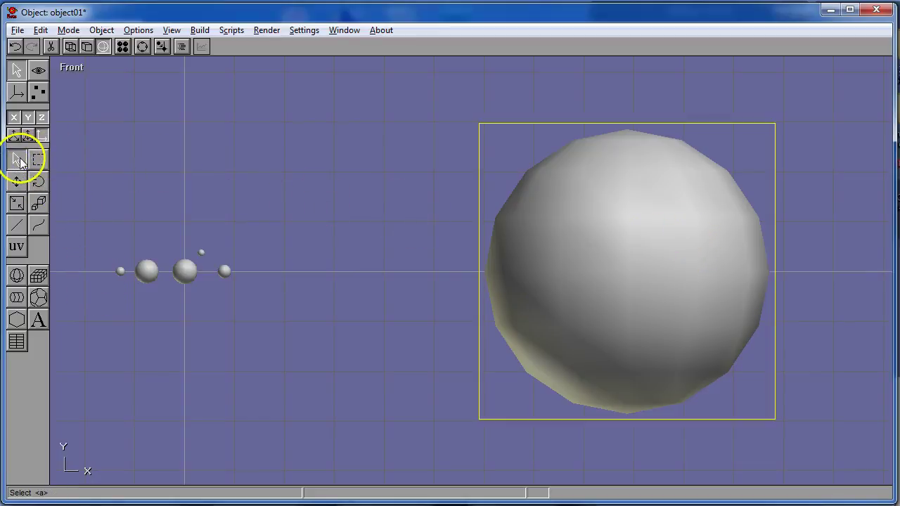
click(16, 181)
click(594, 257)
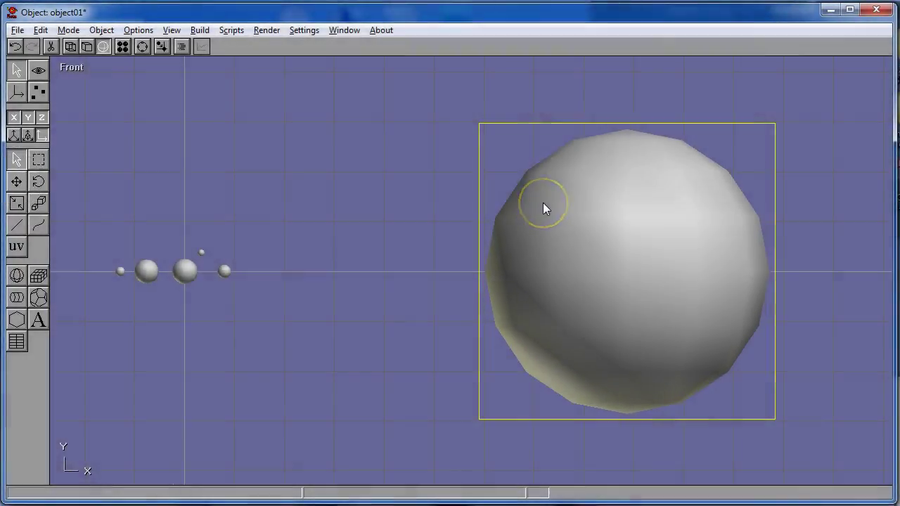
key(m)
drag(673, 279, 440, 278)
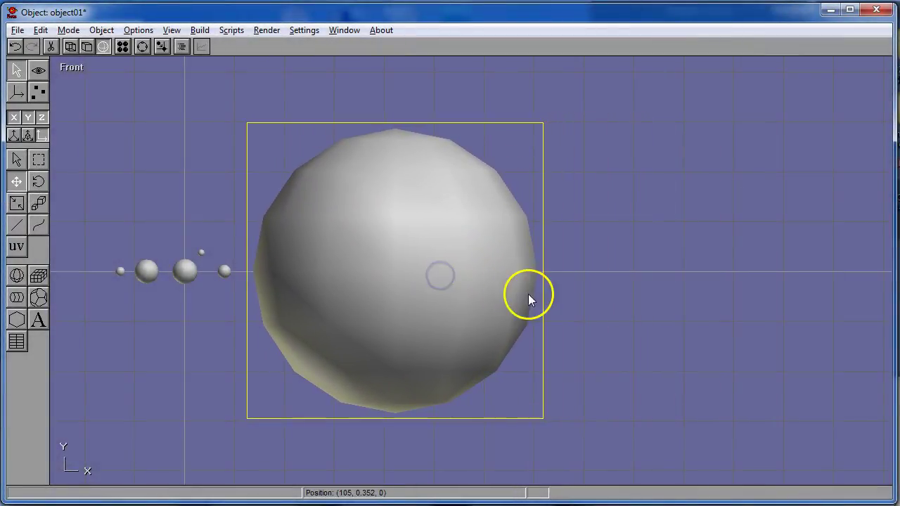
Try setting Jupiter's Y location to 0, and undo both that edit and the preceding move
double_click(434, 271)
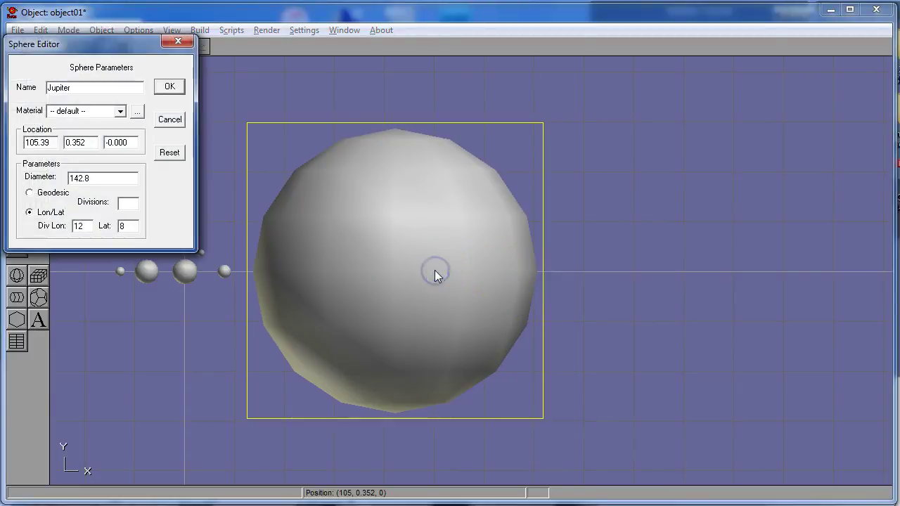
double_click(81, 142)
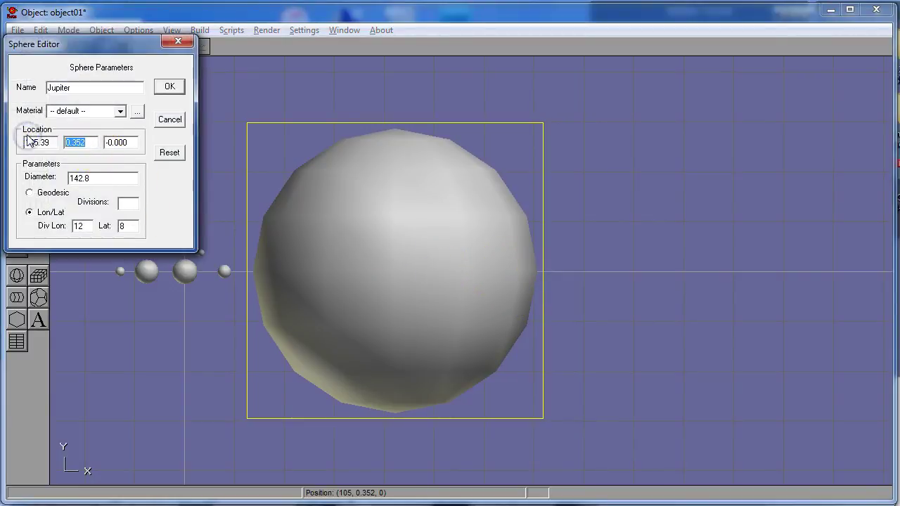
key(Return)
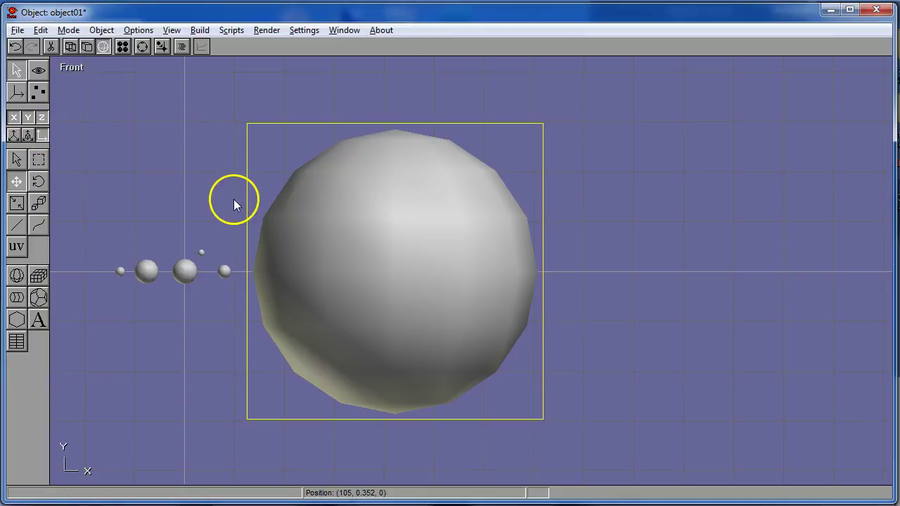
key(ctrl+z)
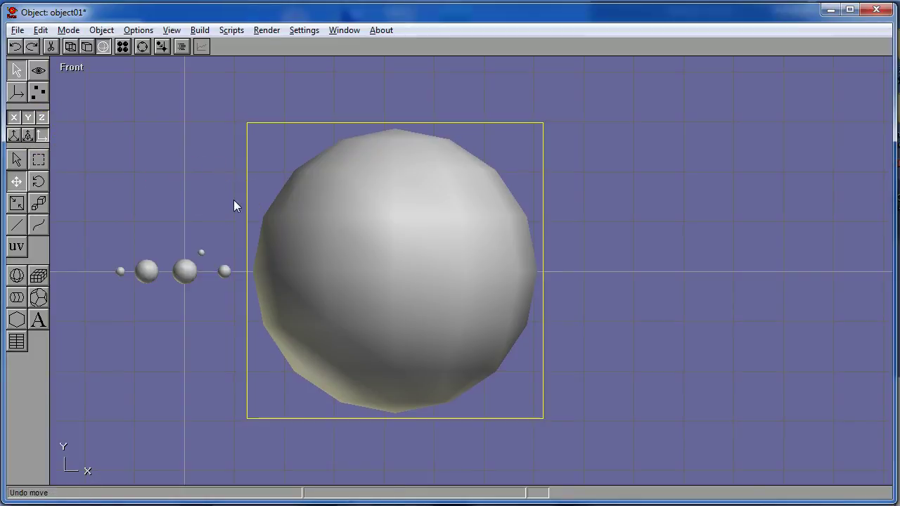
click(15, 46)
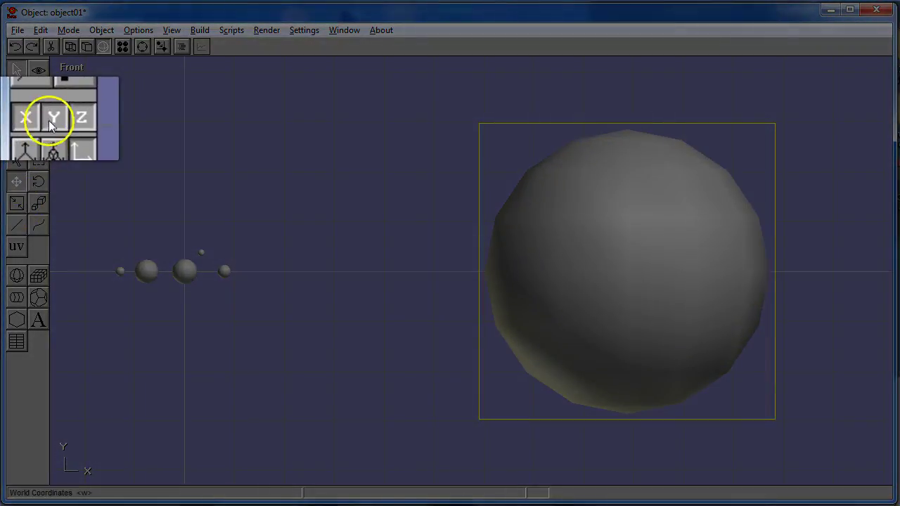
Disable the Y axis, move Jupiter horizontally to about X 106, close to Mars, and enable the Y axis again
click(54, 116)
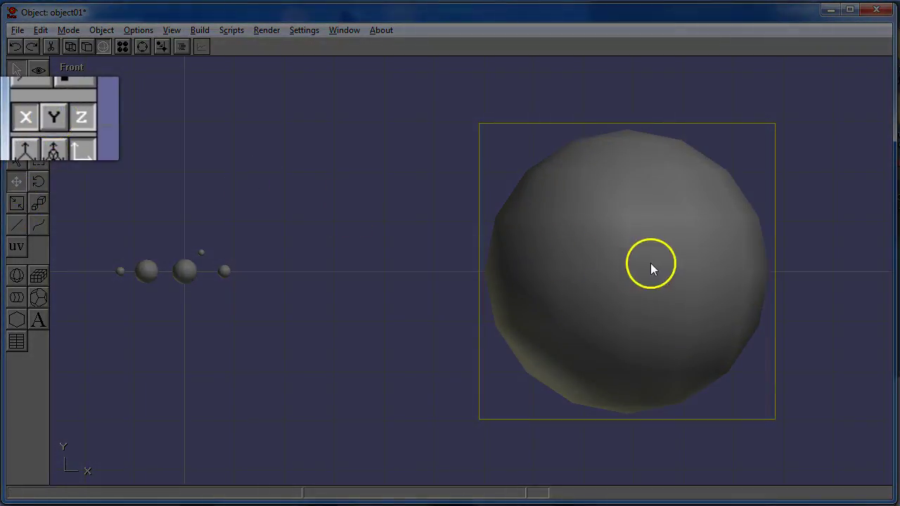
drag(673, 278, 443, 274)
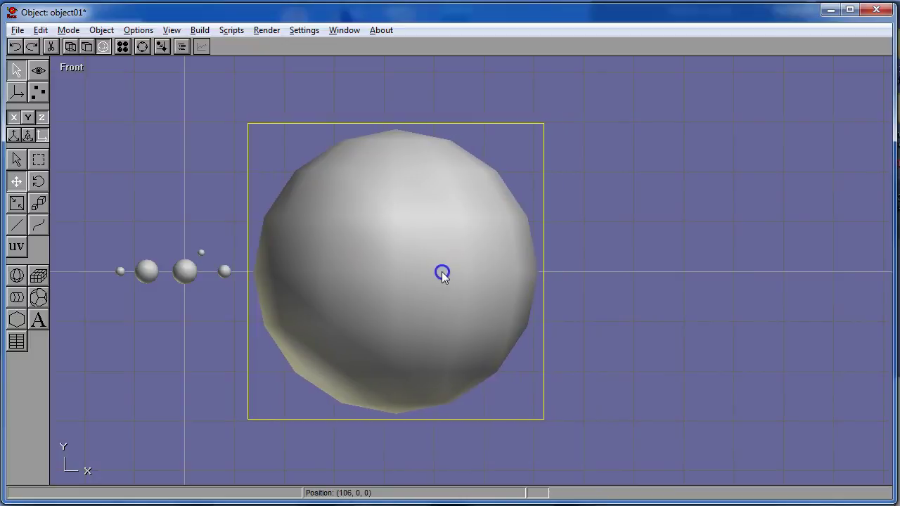
click(29, 119)
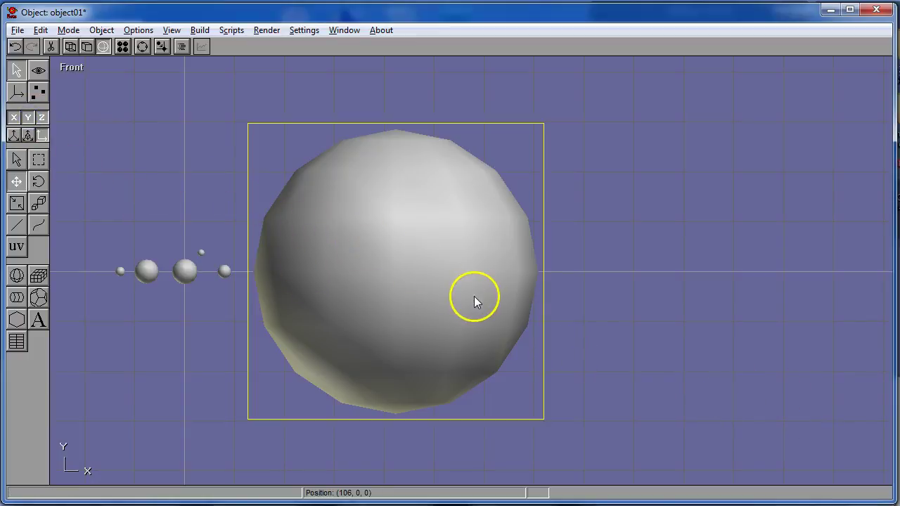
Add a large sphere to the right of Jupiter at about X 309.4 and name it Saturn
click(19, 273)
drag(802, 271, 885, 362)
double_click(795, 272)
text(Sat)
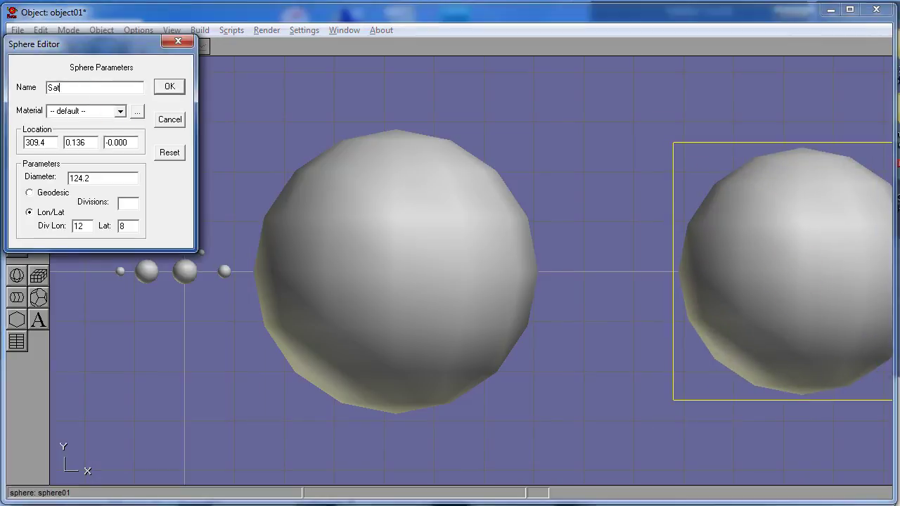
text(urn)
key(Return)
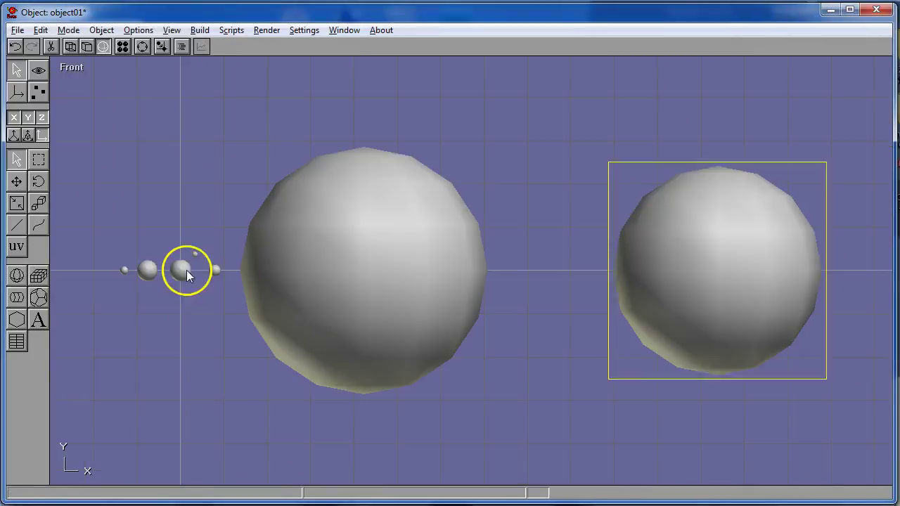
Add another sphere on the horizontal axis to the right of Saturn, smaller than Saturn
click(195, 254)
key(shift+f)
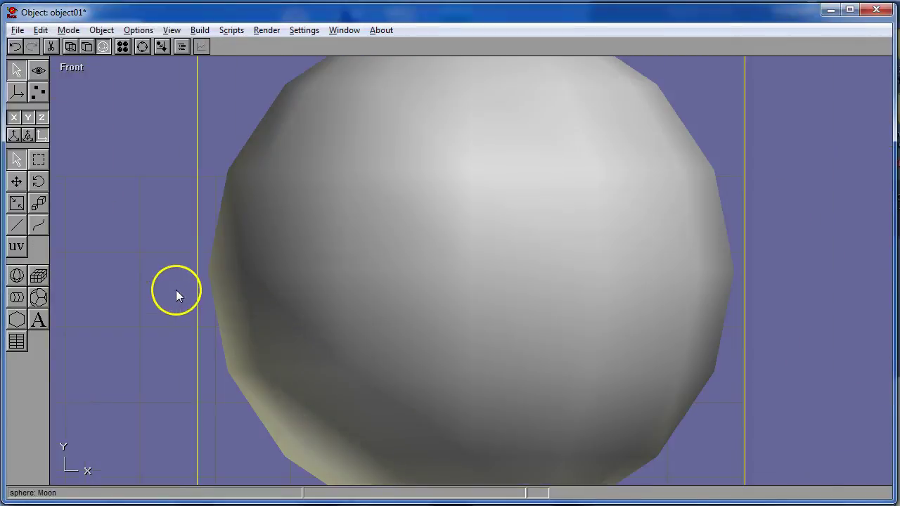
key(f)
click(710, 254)
ctrl+middle_drag(847, 299, 468, 271)
click(17, 276)
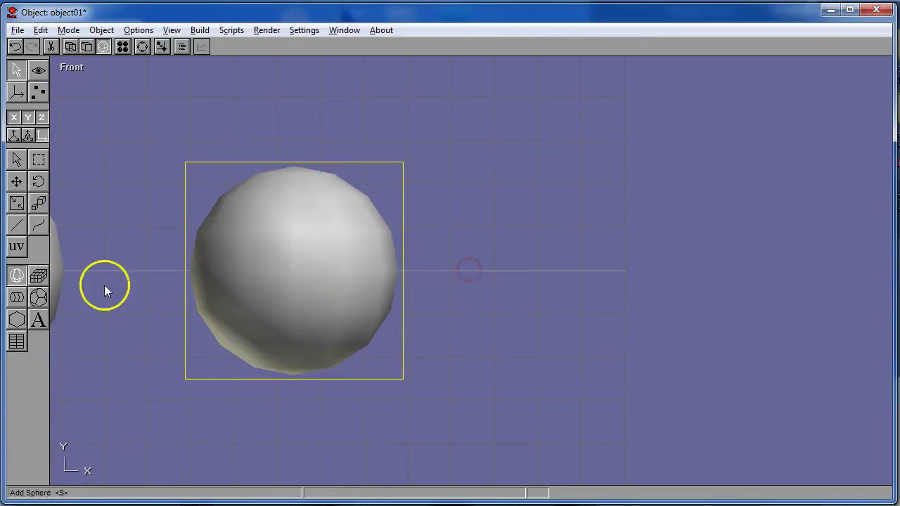
drag(532, 270, 583, 321)
Name the sphere right of Saturn Uranus and set its Y location to 0 and its diameter to 51
double_click(551, 265)
text(Uranus)
key(Tab)
key(Tab)
key(Tab)
key(Tab)
text(0)
key(Tab)
key(Tab)
text(51)
key(Return)
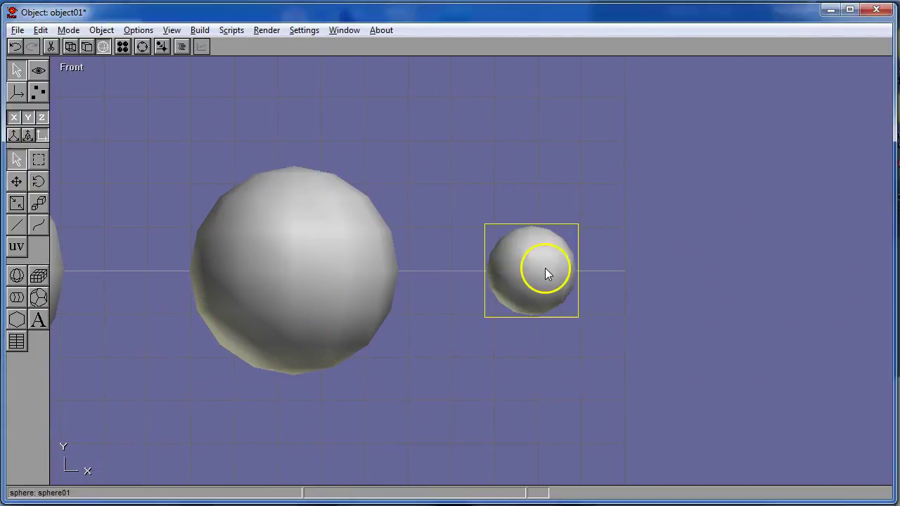
Move Uranus slightly right and add two smaller spheres beyond it, about 39.9 and 22 in diameter, at about X 531 and 583.6
key(m)
drag(539, 273, 581, 275)
click(17, 275)
drag(678, 267, 707, 289)
click(16, 276)
drag(770, 272, 785, 281)
Name the sphere right of Uranus Neptune, set its Y location to 0 and enlarge its diameter to slightly less than Uranus's
double_click(693, 265)
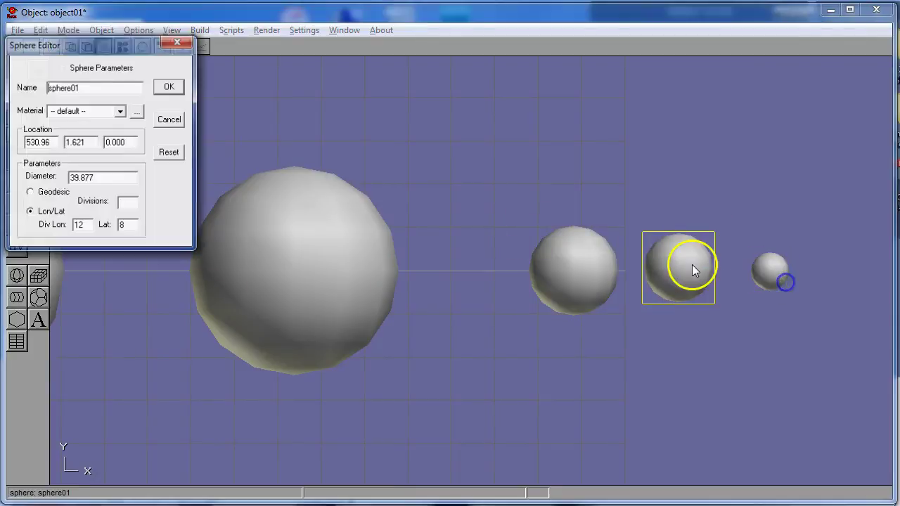
text(Neptune)
key(Tab)
key(Tab)
key(Tab)
key(Tab)
text(0)
key(Tab)
key(Tab)
key(Return)
Name the outermost sphere Pluto, set its Y location to 0 and reduce its diameter to a tiny sphere
double_click(770, 270)
text(Plut)
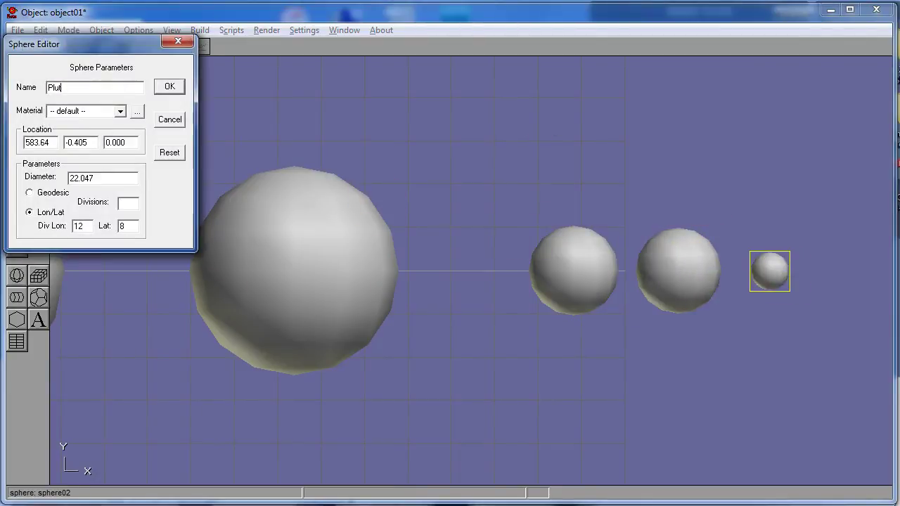
text(o)
key(Tab)
key(Tab)
key(Tab)
key(Tab)
text(0)
key(Tab)
key(Tab)
key(Return)
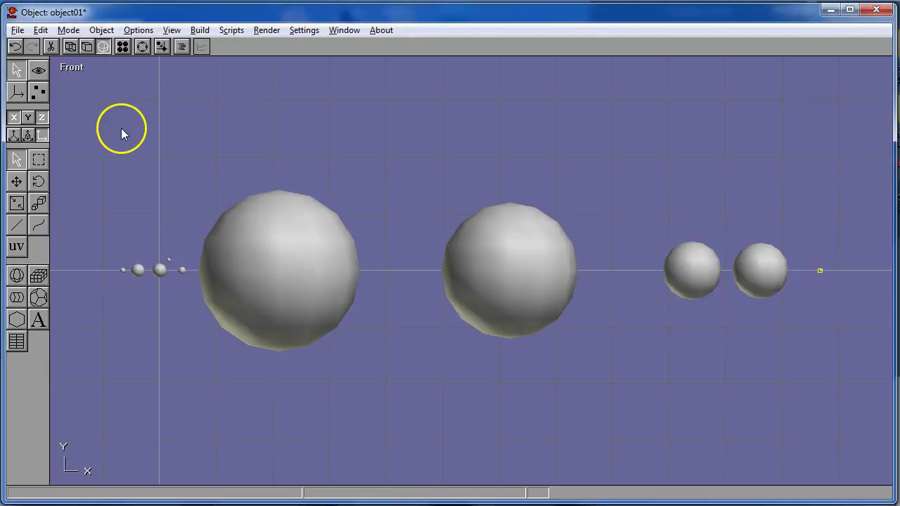